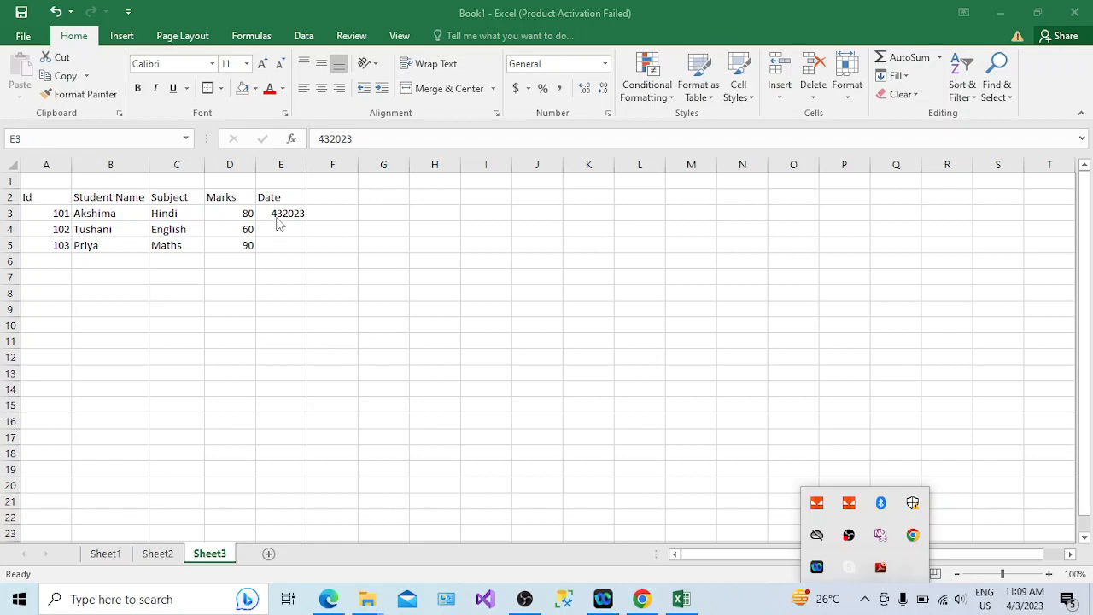
Add a comment to date cell E3 reading "correct the date format please" and display it.
click(276, 214)
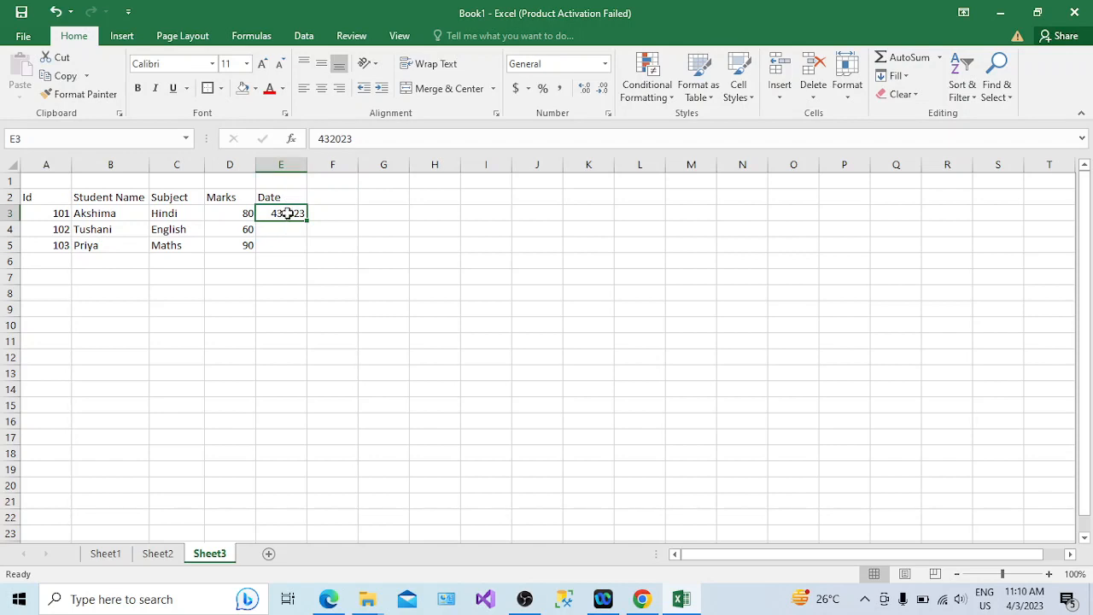
click(351, 36)
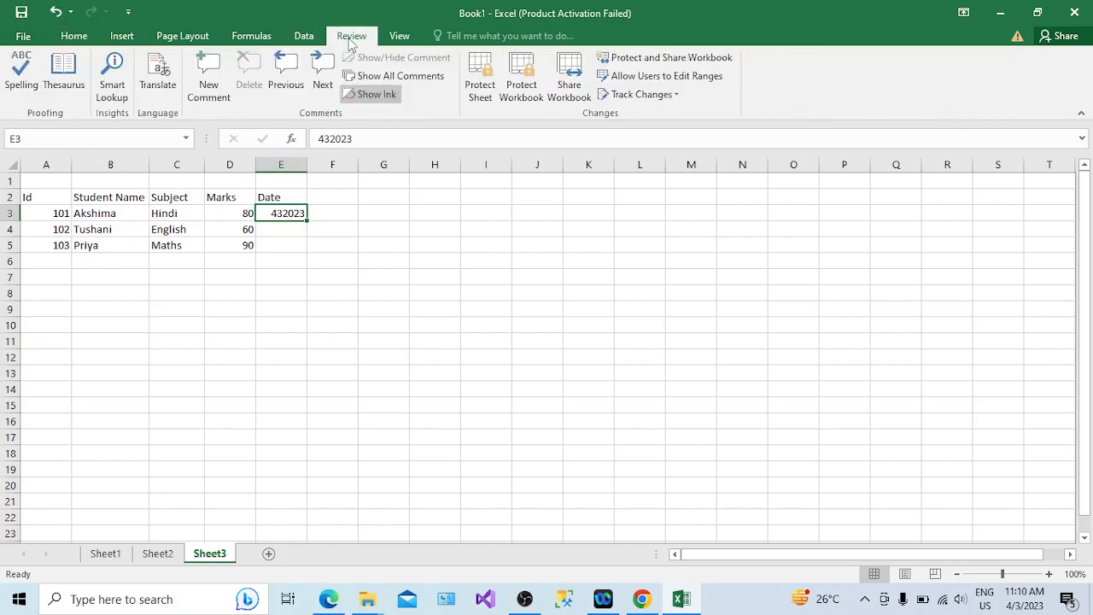
click(211, 84)
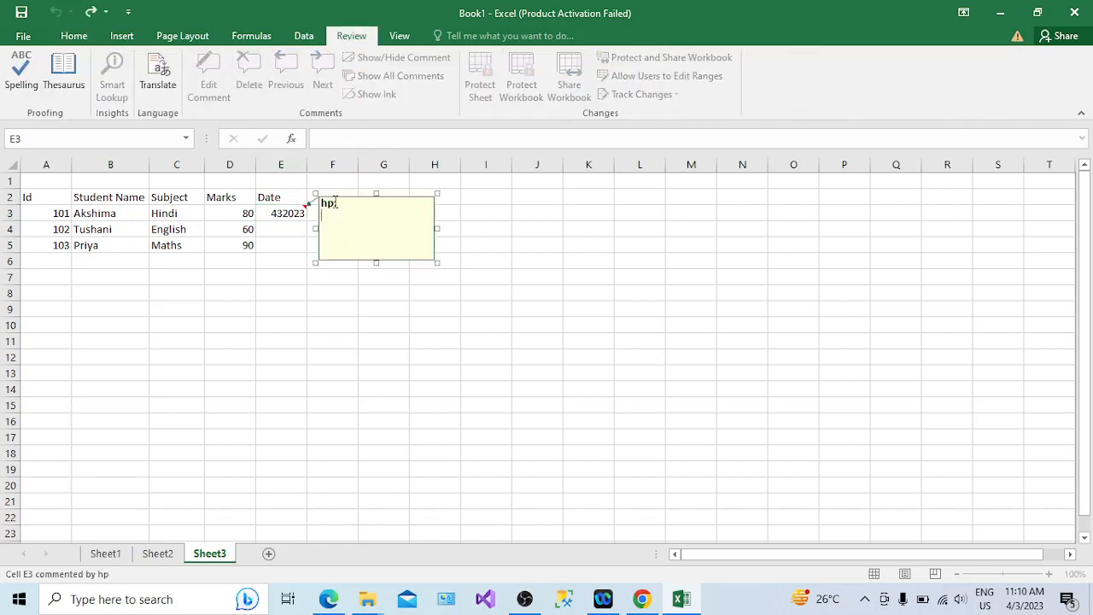
text(no)
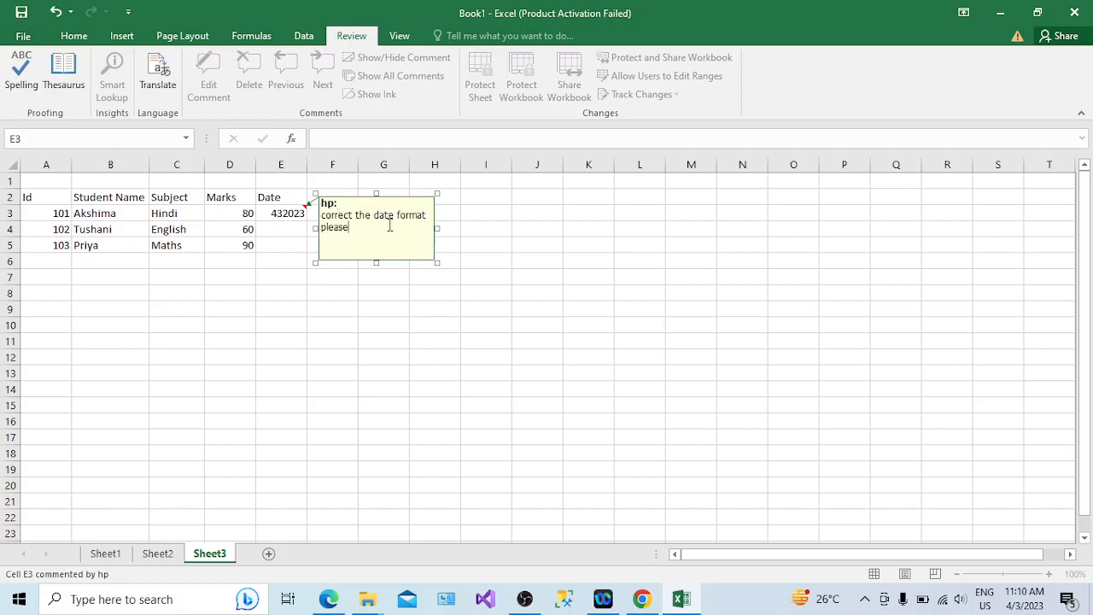
click(492, 250)
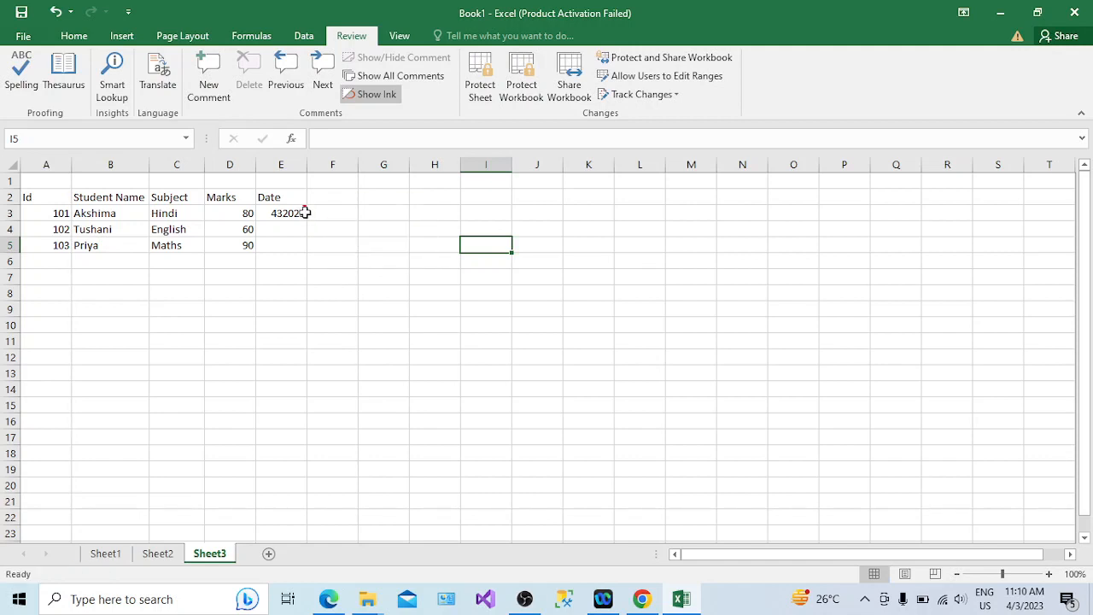
mouse_move(304, 215)
click(288, 214)
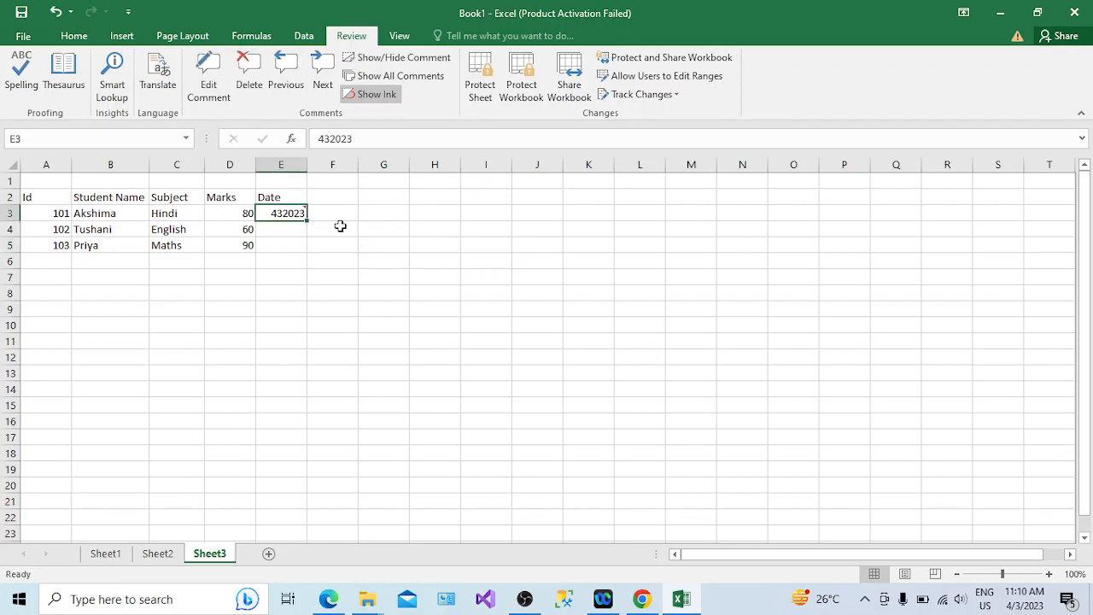
Insert a comment on cell B3 in the Student Name column and clear its default author text.
click(114, 213)
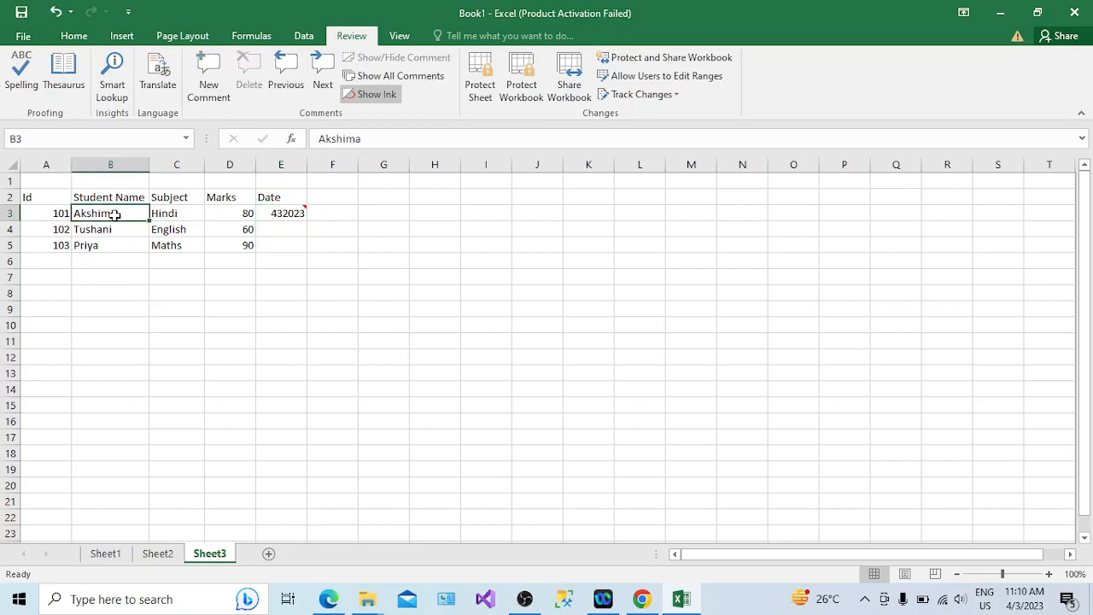
click(115, 229)
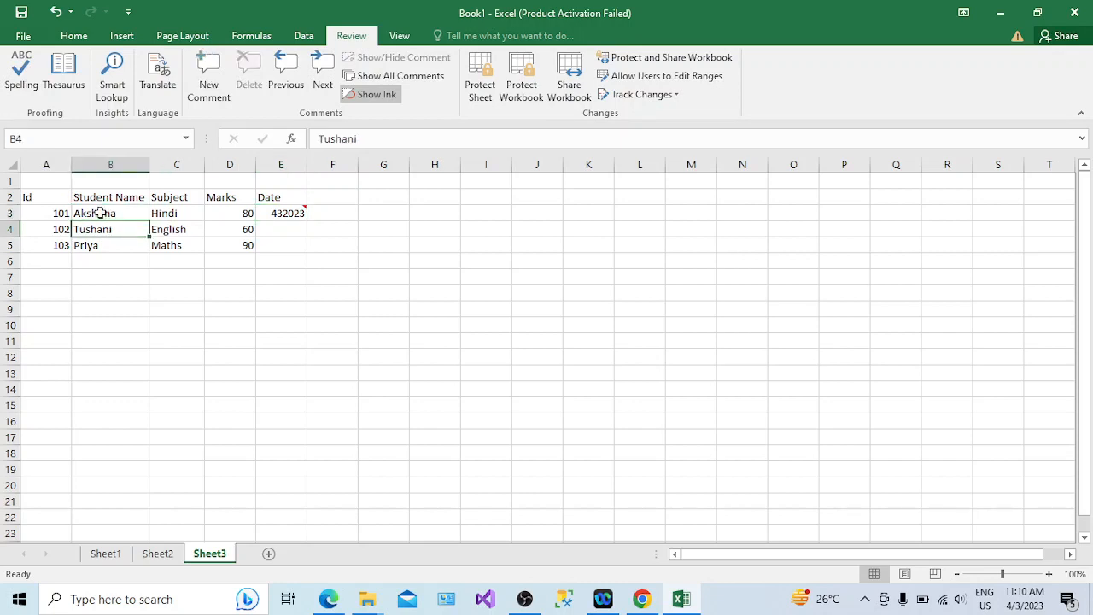
click(100, 212)
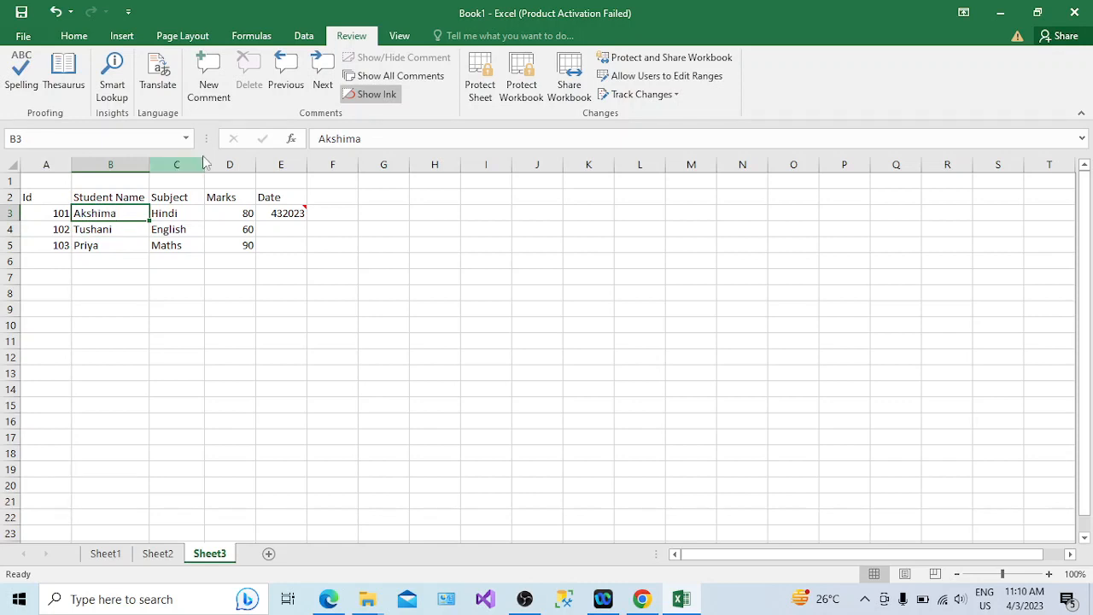
click(216, 73)
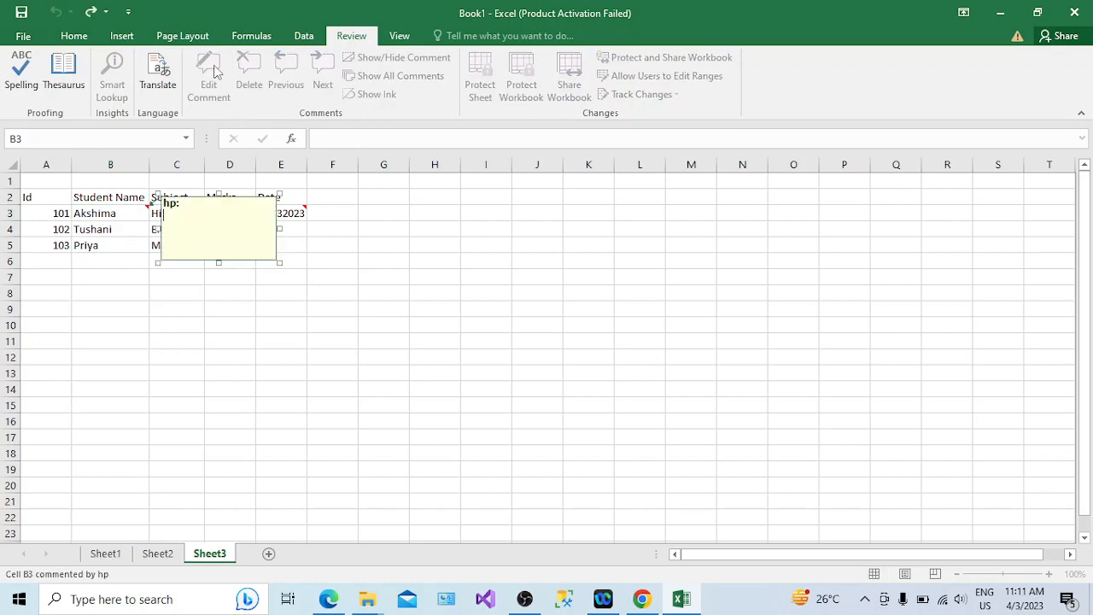
click(163, 206)
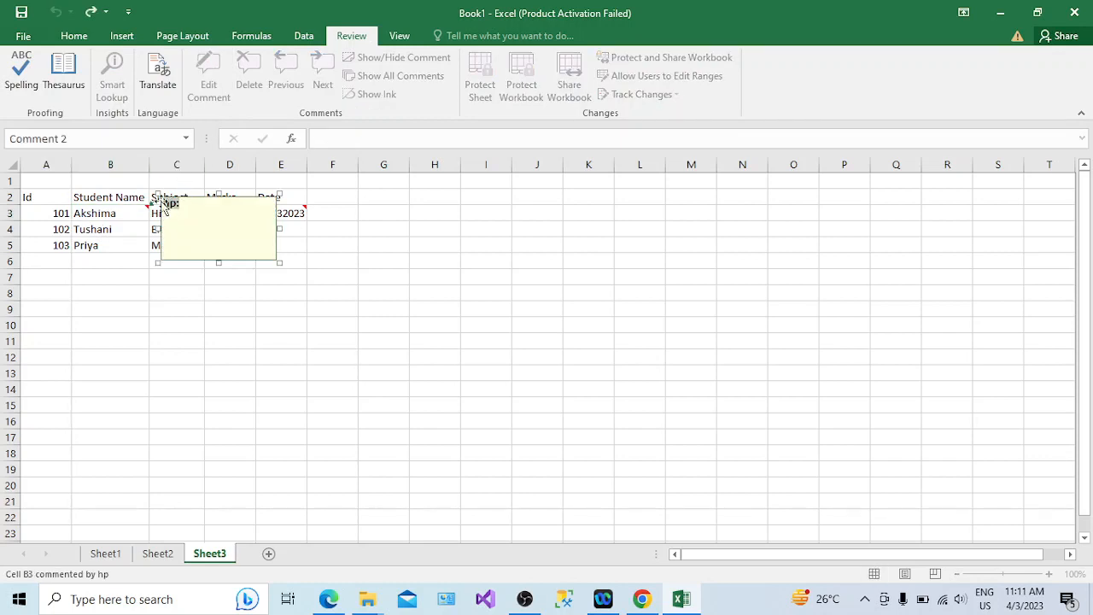
key(BackSpace)
click(218, 262)
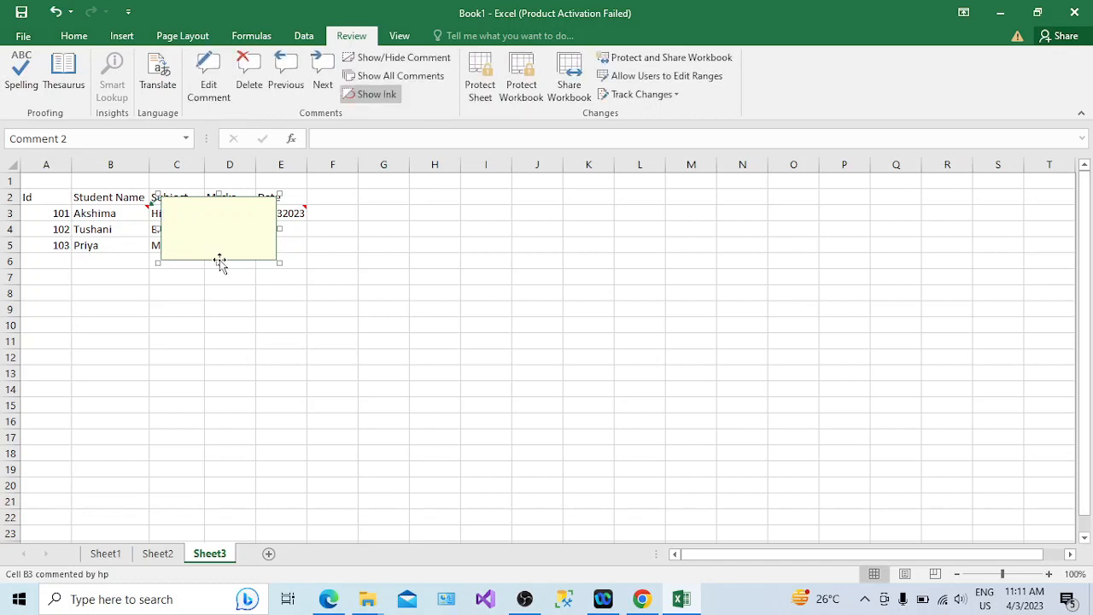
Open the picture fill effects for the background of cell B3's comment.
right_click(219, 262)
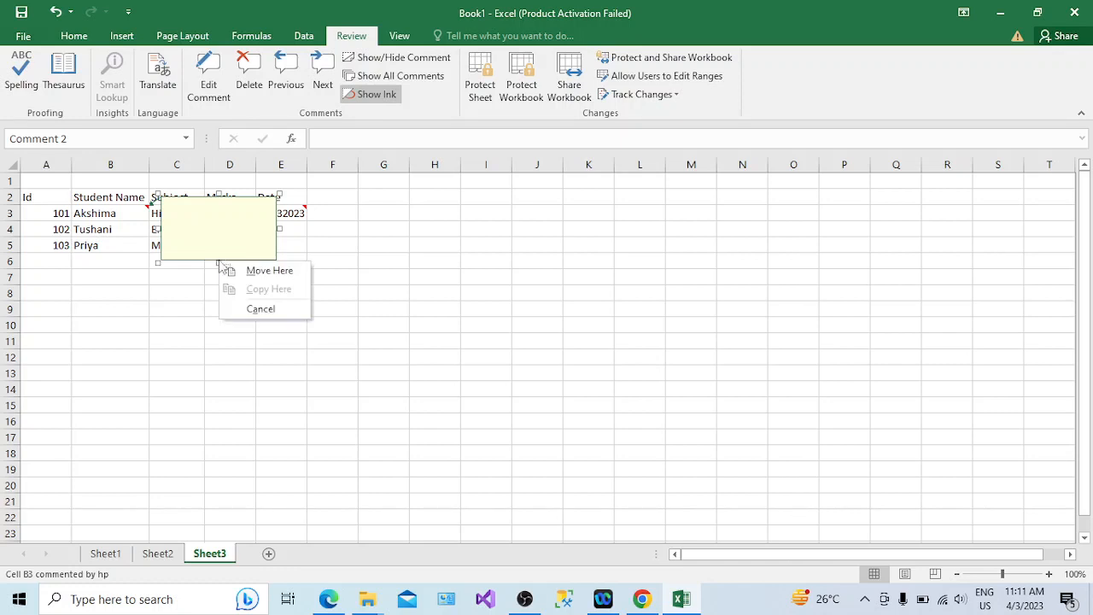
key(Escape)
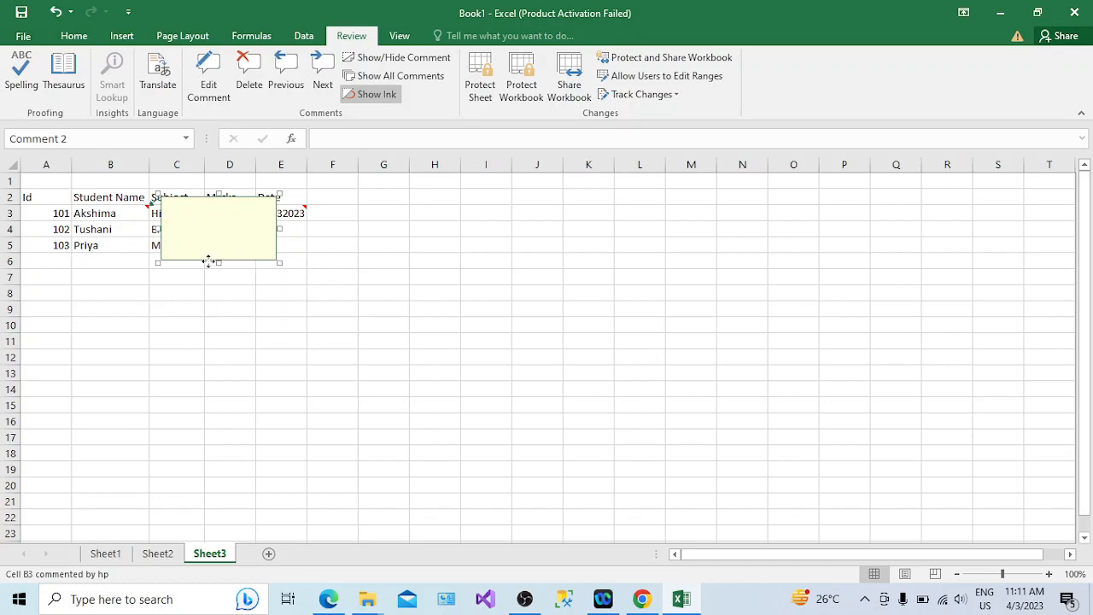
right_click(164, 265)
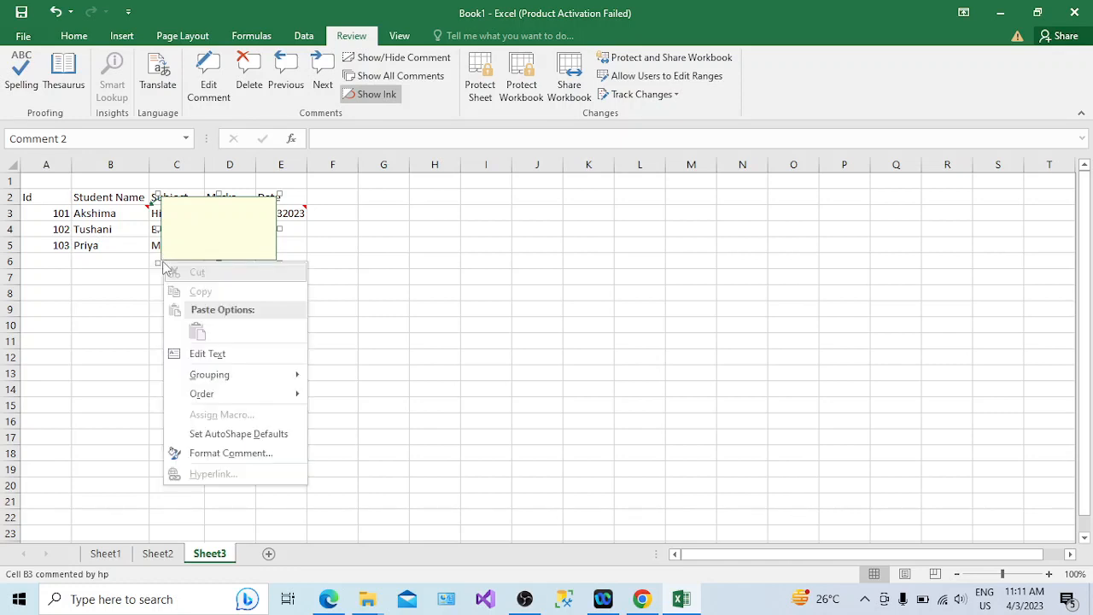
click(229, 459)
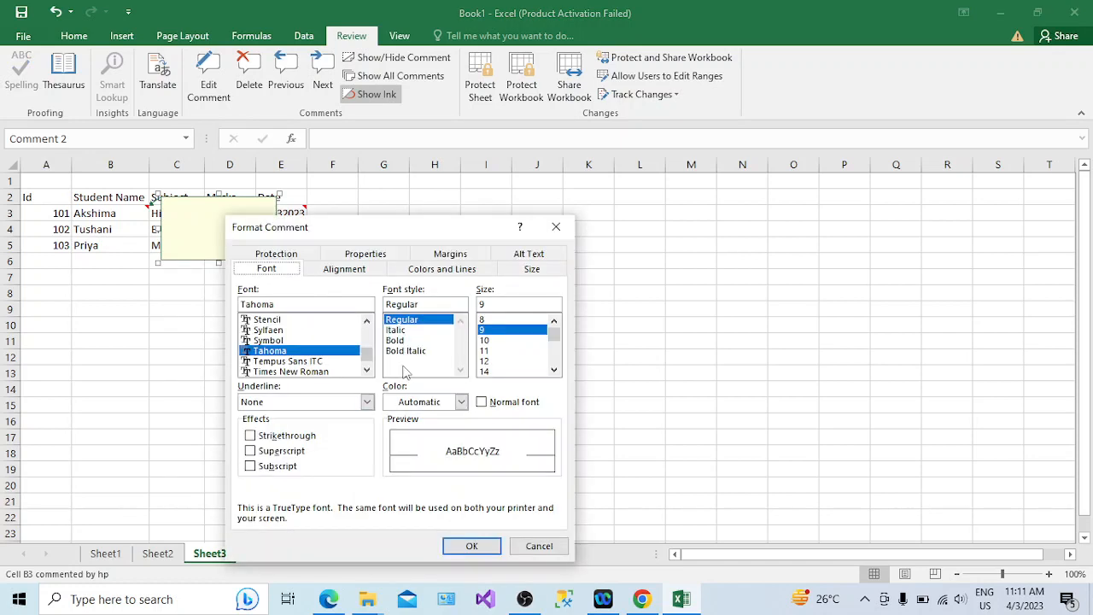
click(449, 270)
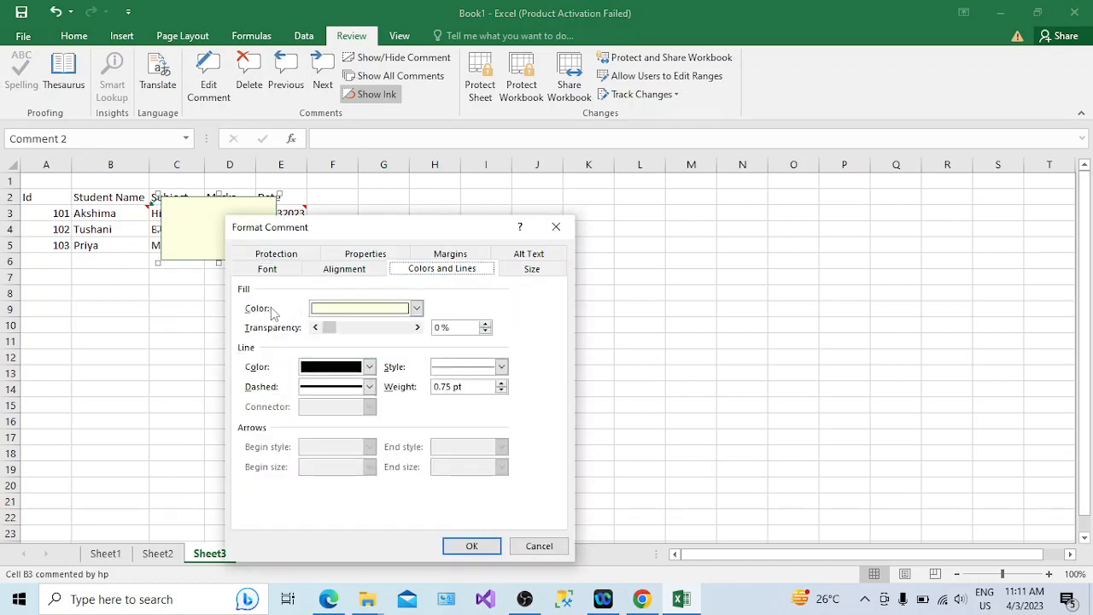
click(417, 309)
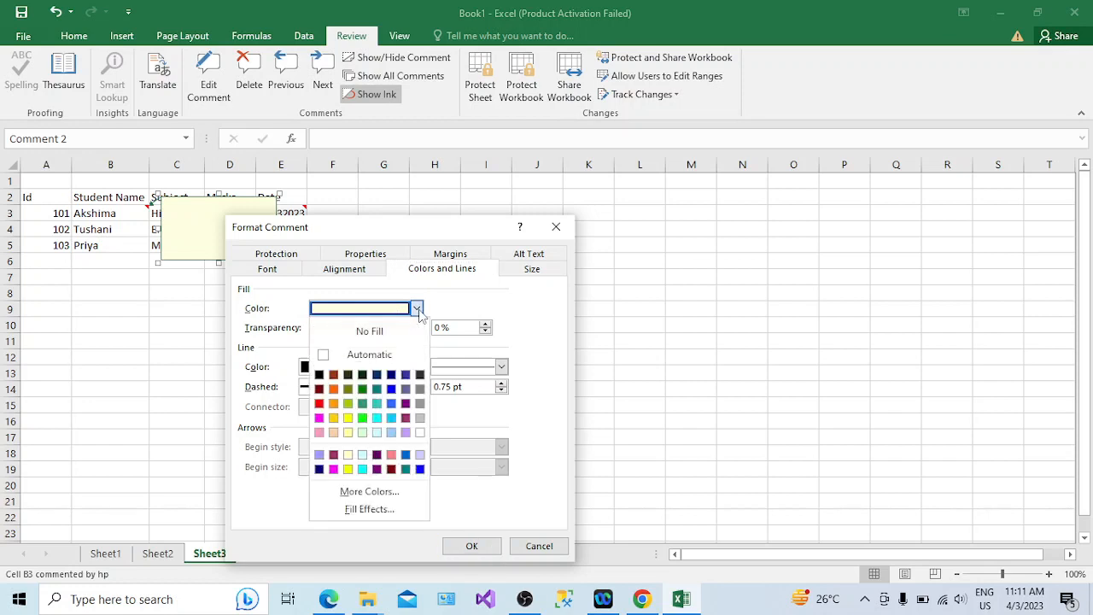
click(368, 509)
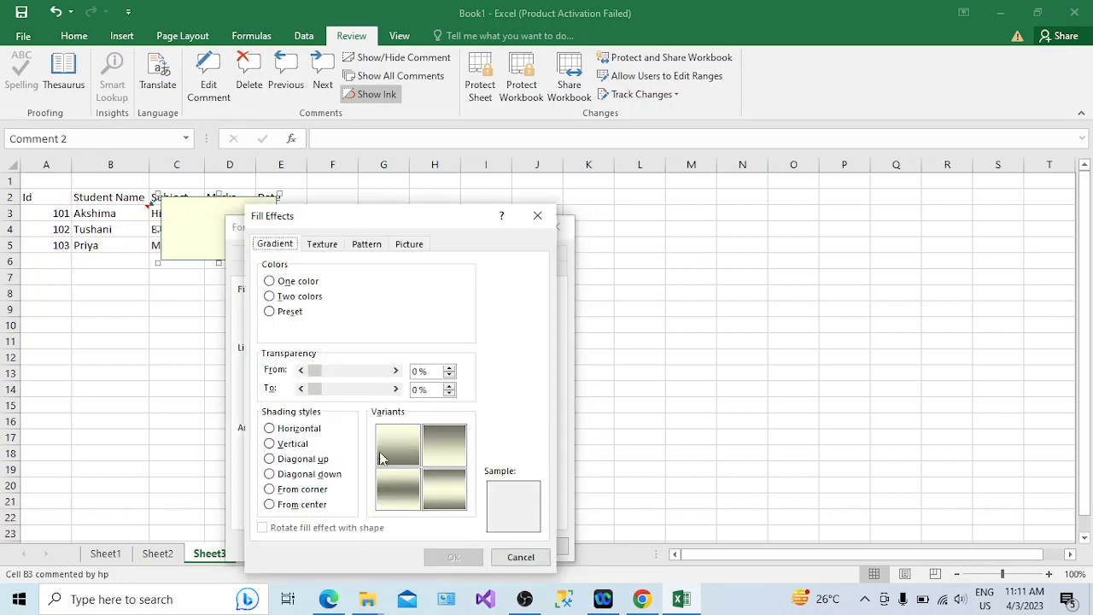
click(410, 245)
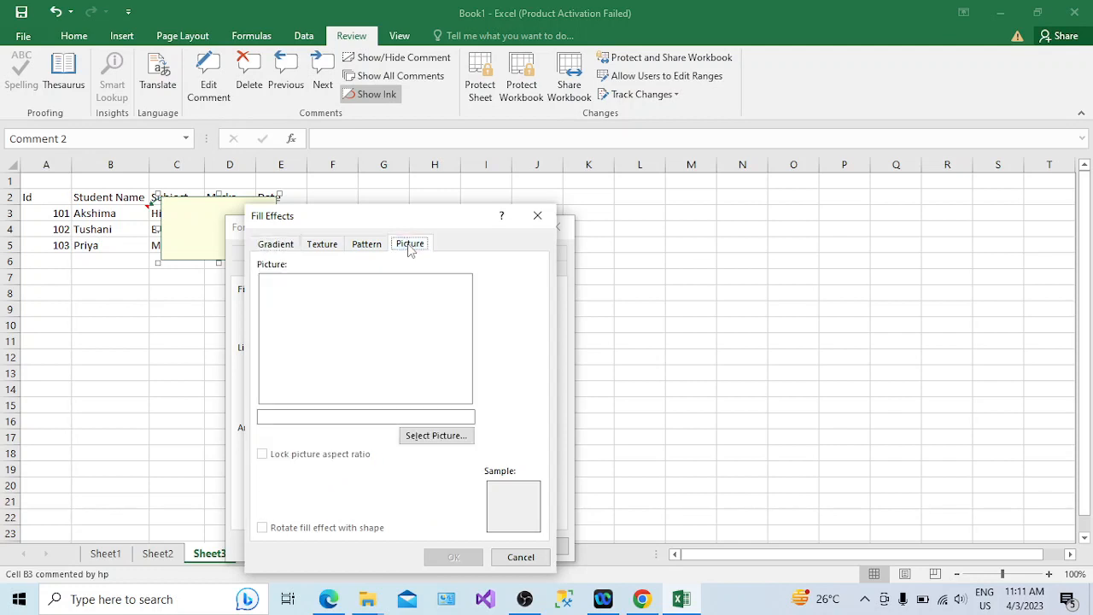
Fill the comment's background with the daughter_pic image from the Desktop folder and apply the formatting.
click(436, 439)
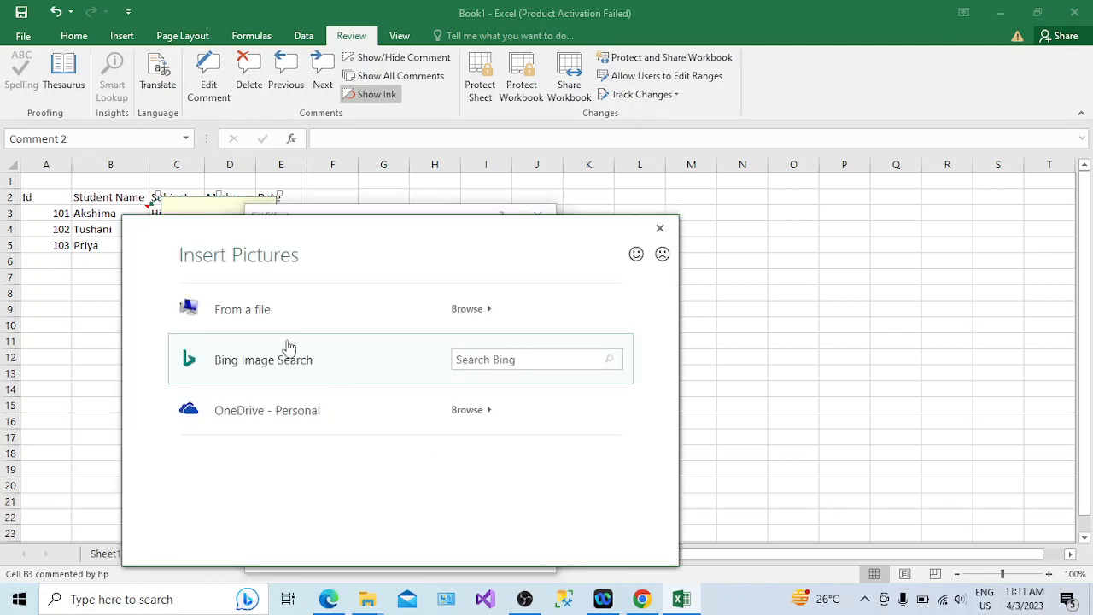
click(265, 323)
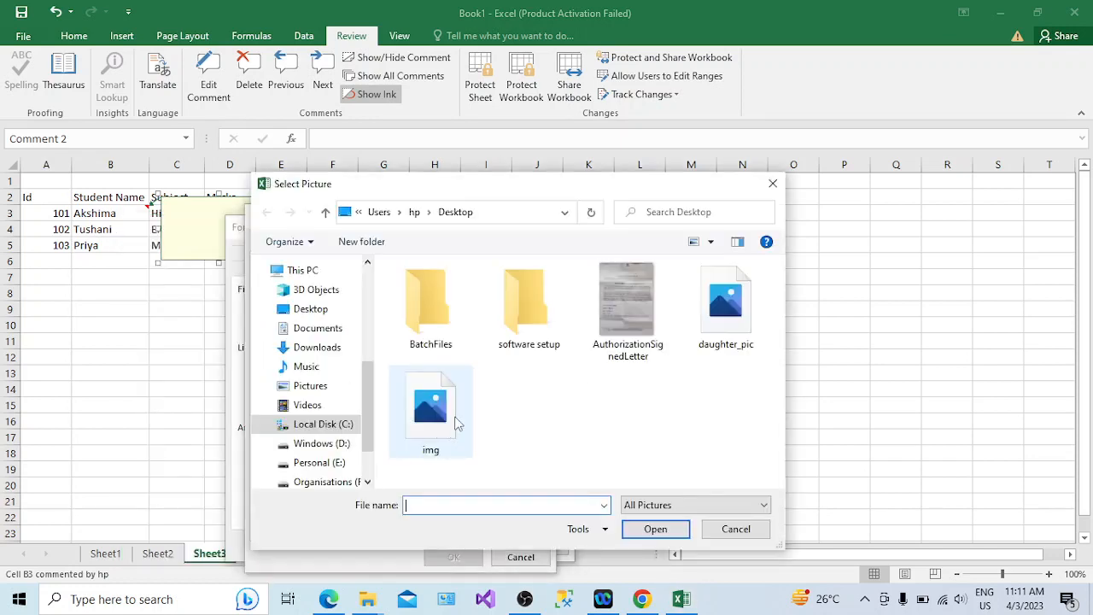
click(323, 311)
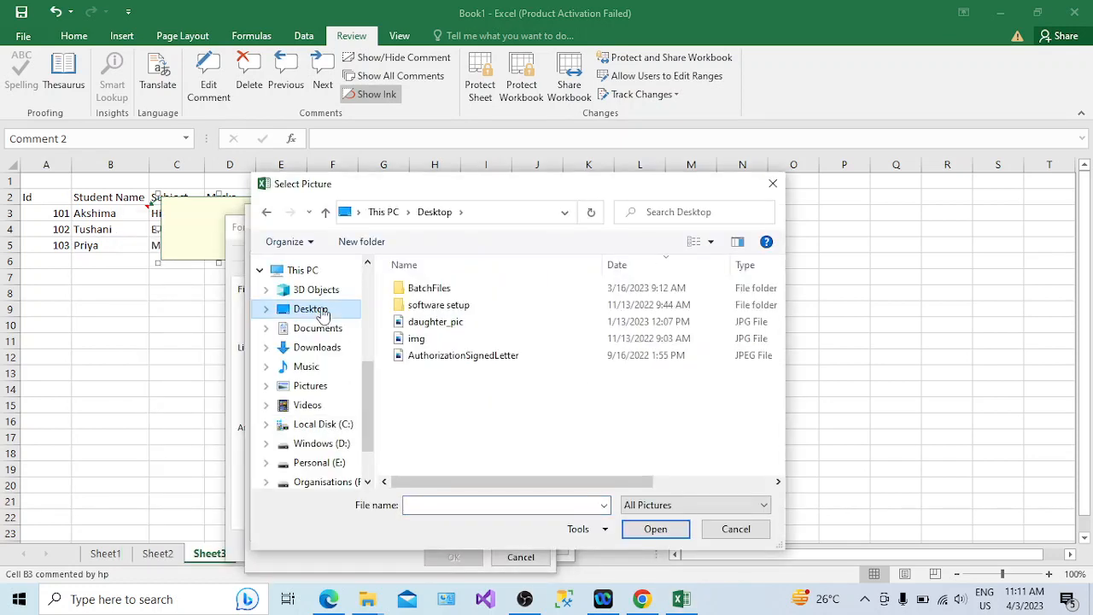
click(444, 322)
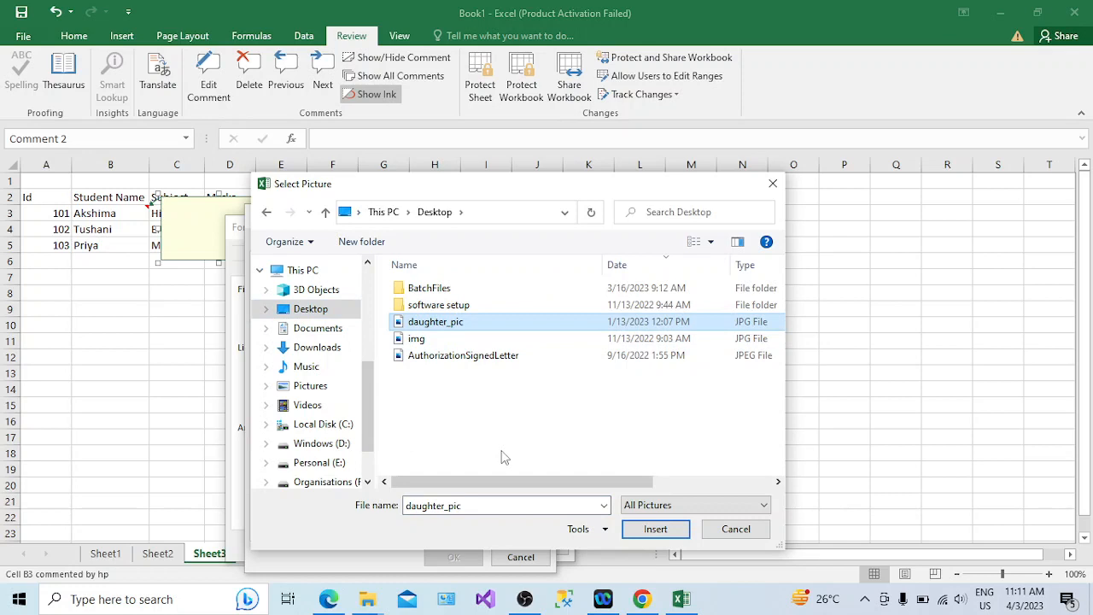
click(657, 535)
click(452, 553)
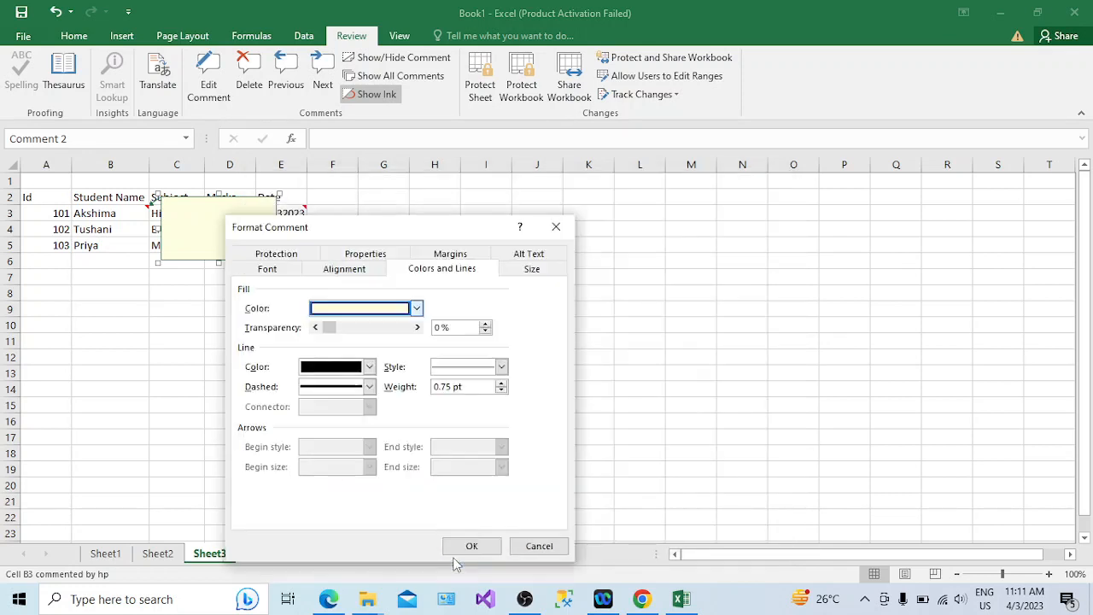
click(456, 548)
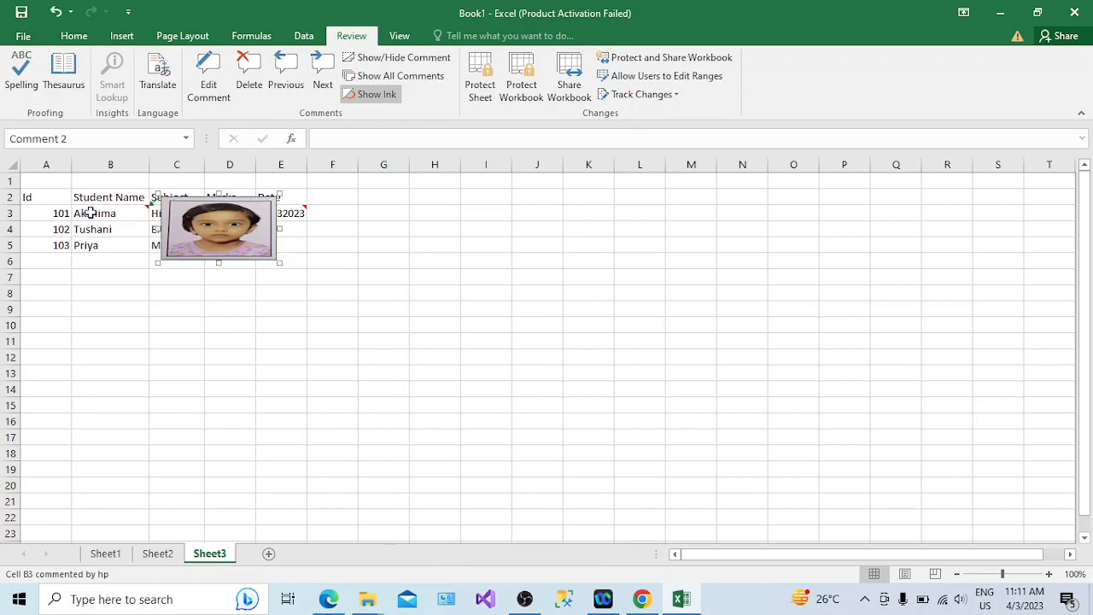
Review the picture comment attached to cell B3, from the sheet and in comment editing mode.
click(271, 273)
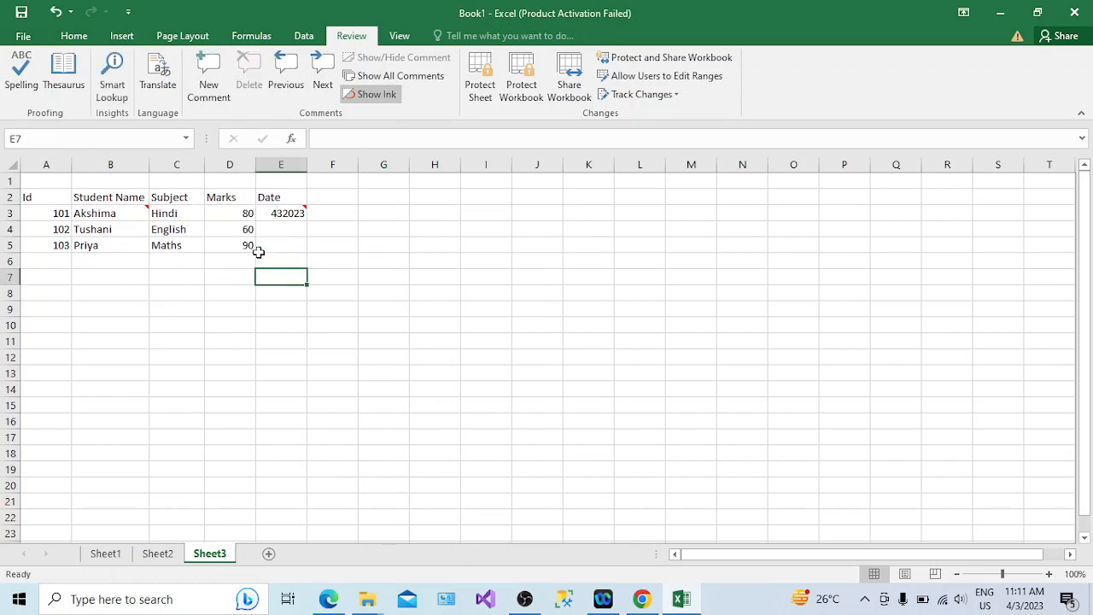
click(132, 214)
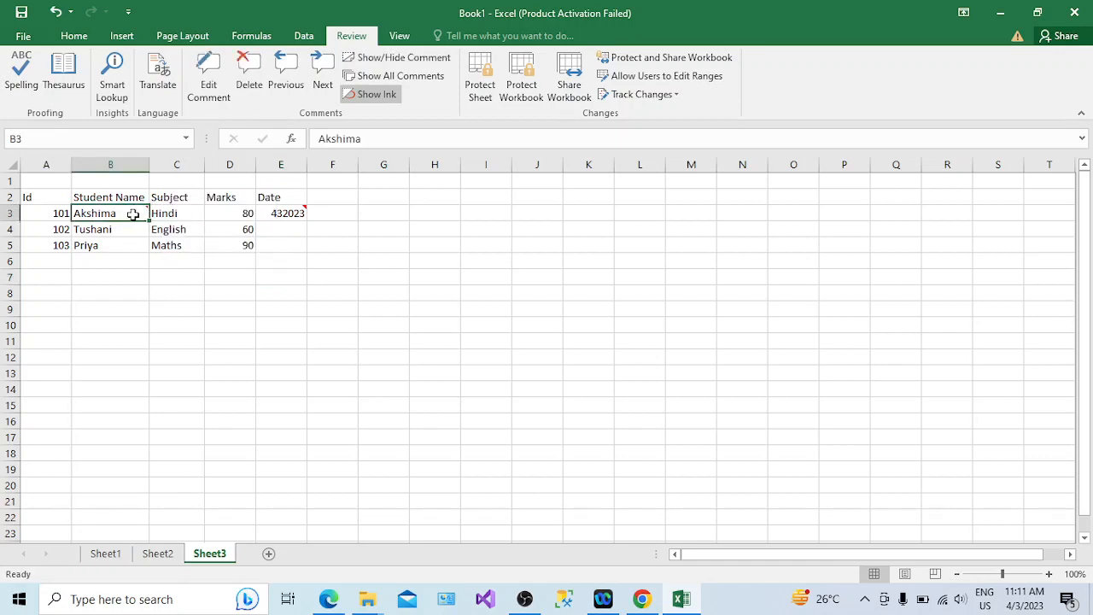
click(115, 229)
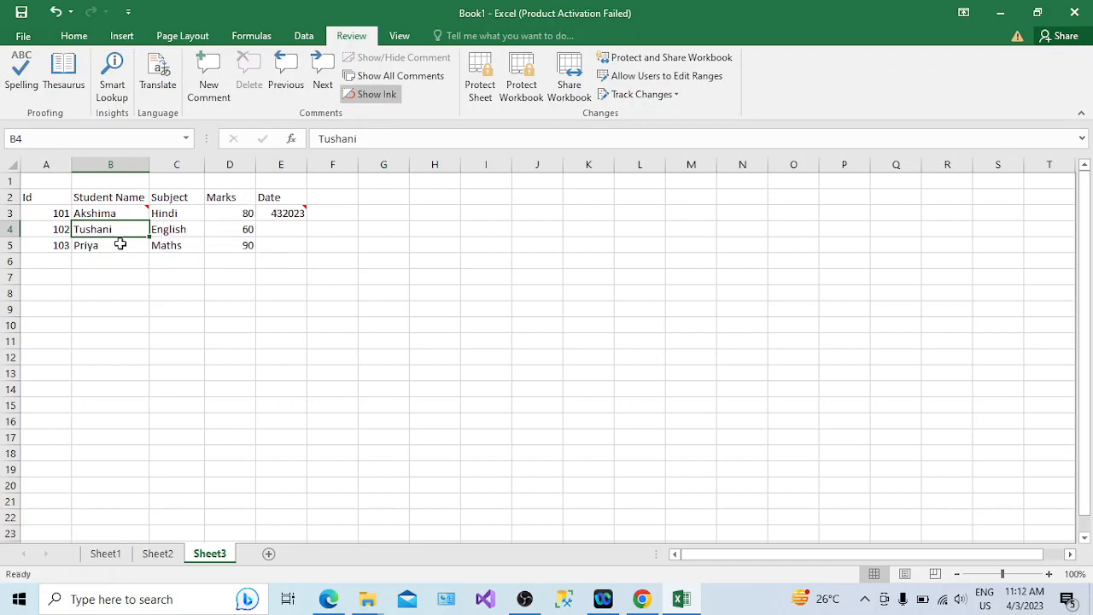
click(120, 244)
click(105, 271)
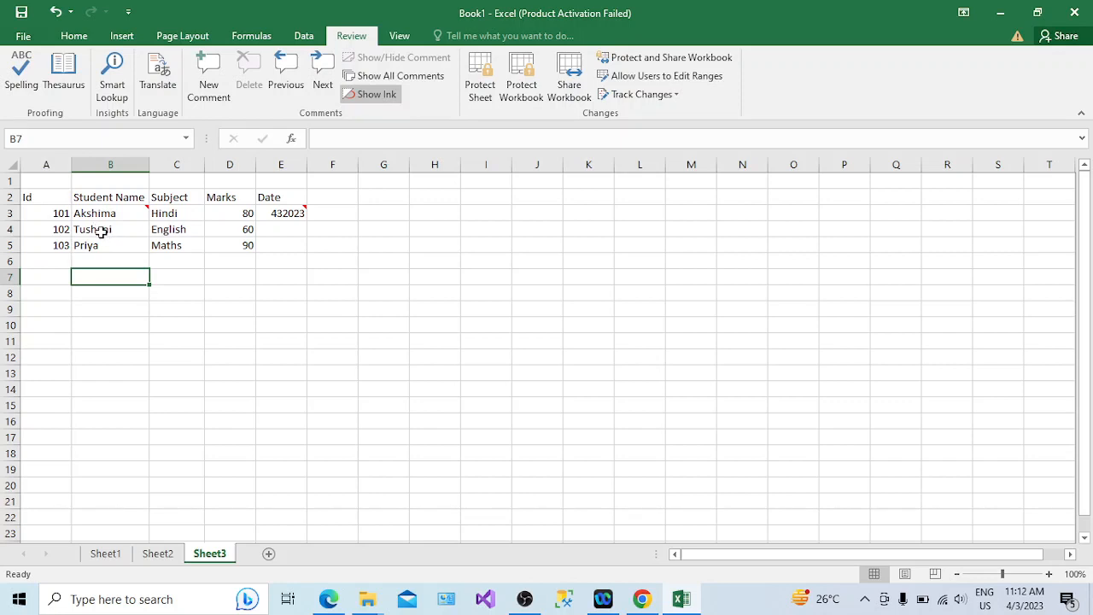
mouse_move(101, 213)
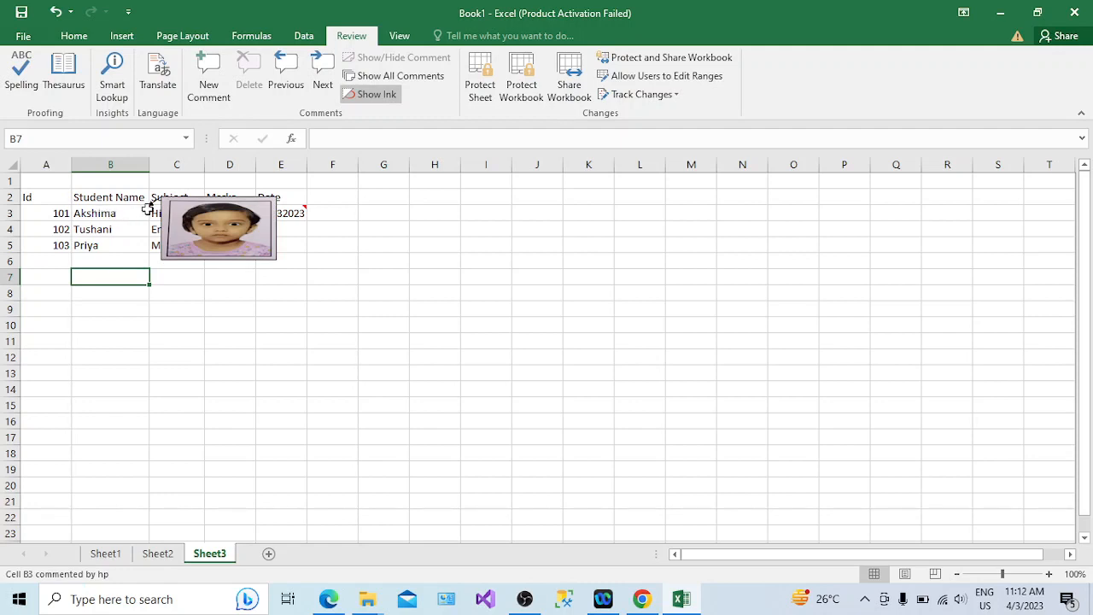
click(135, 213)
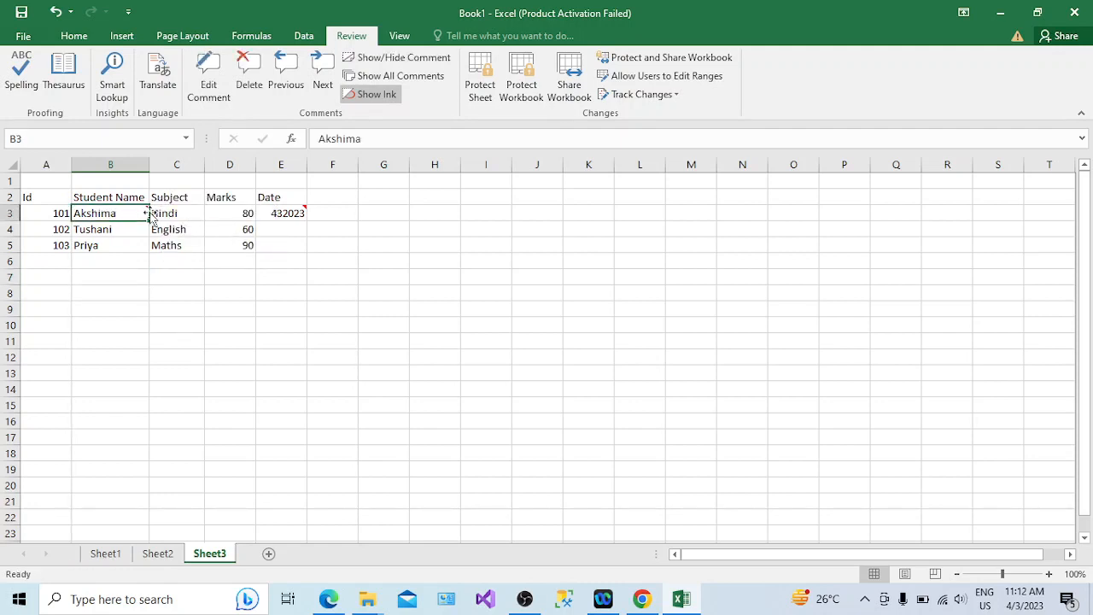
mouse_move(140, 212)
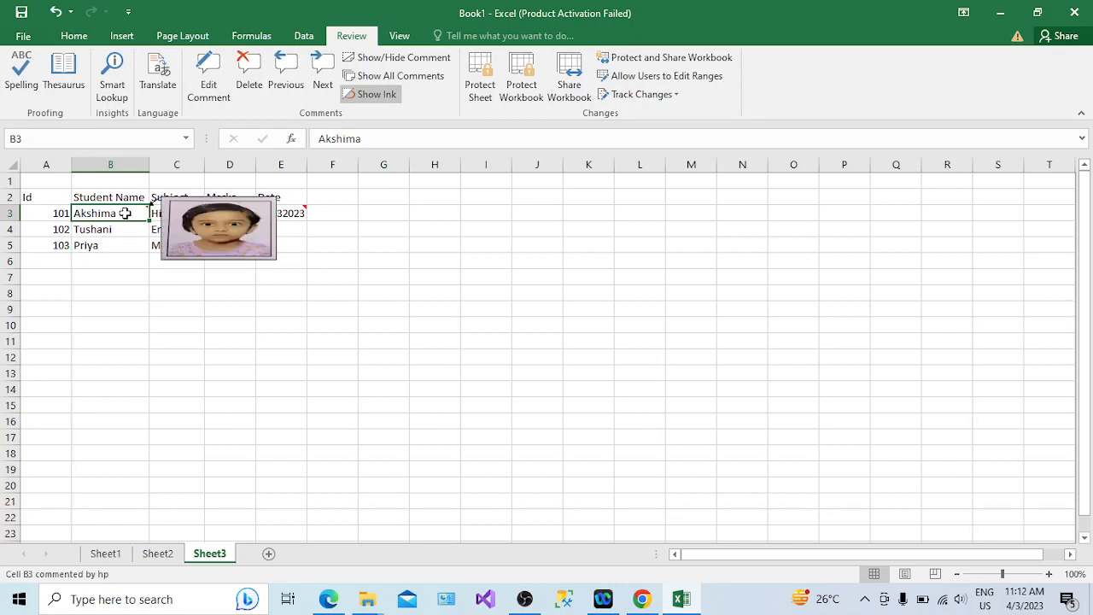
click(217, 90)
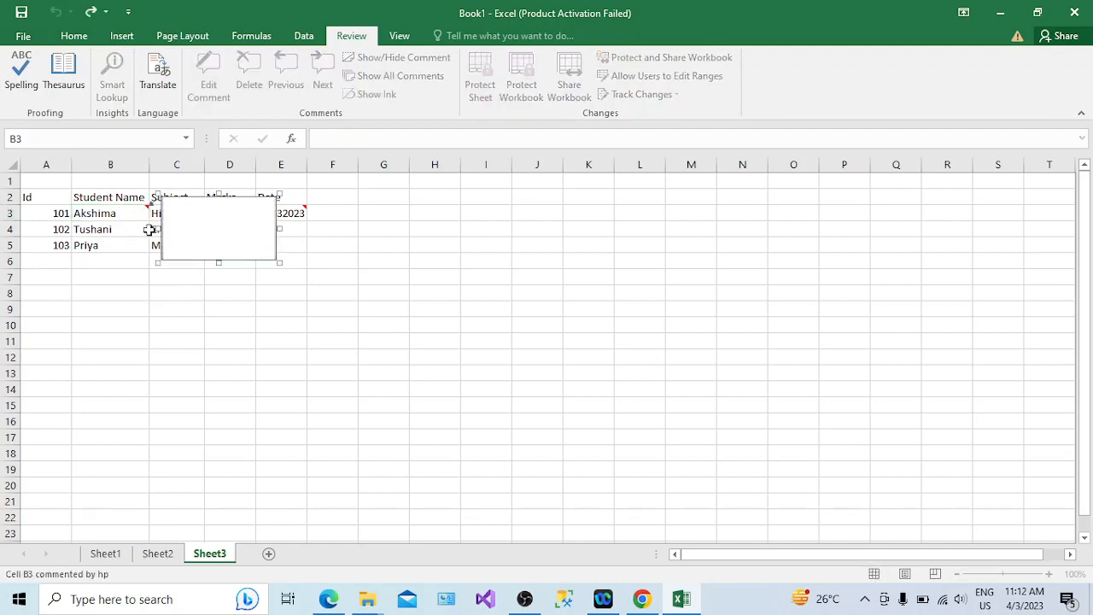
click(122, 213)
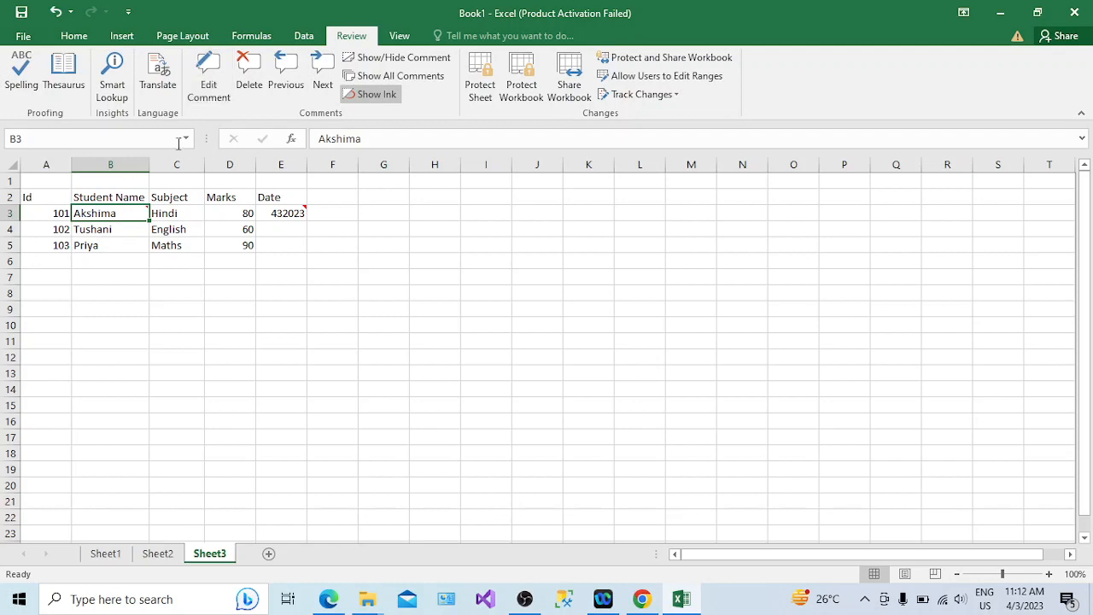
Select cell B3 in the Student Name column and view its picture comment once more.
mouse_move(126, 222)
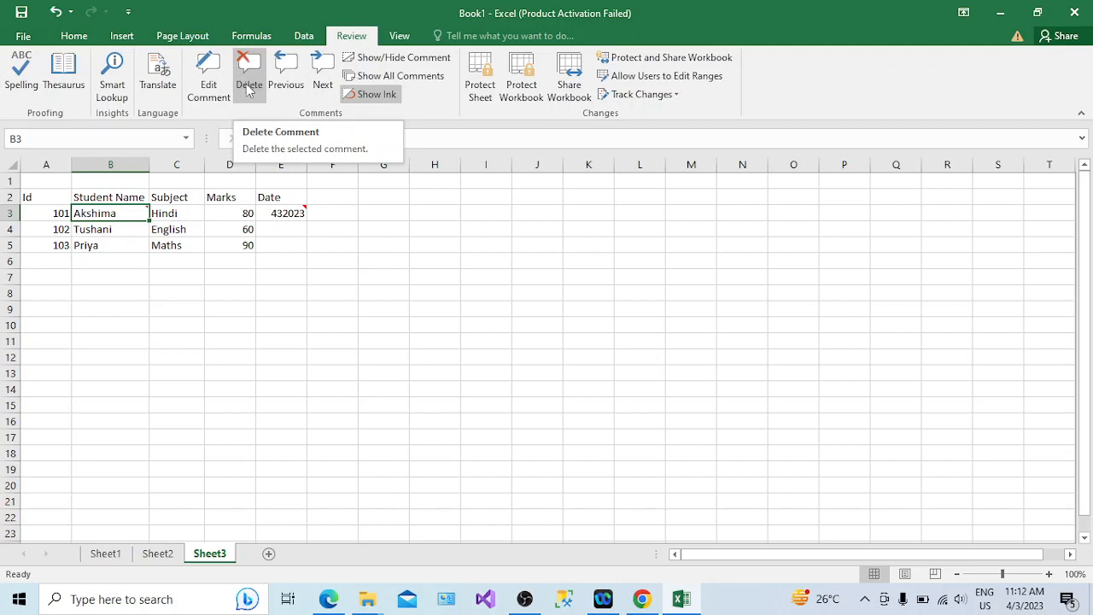
click(124, 230)
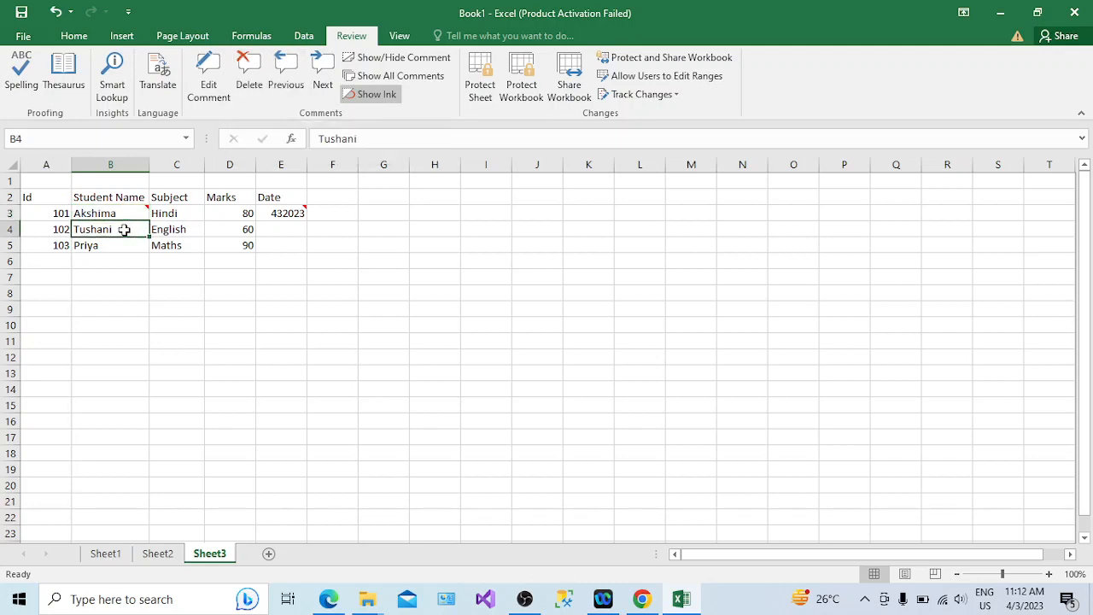
click(100, 213)
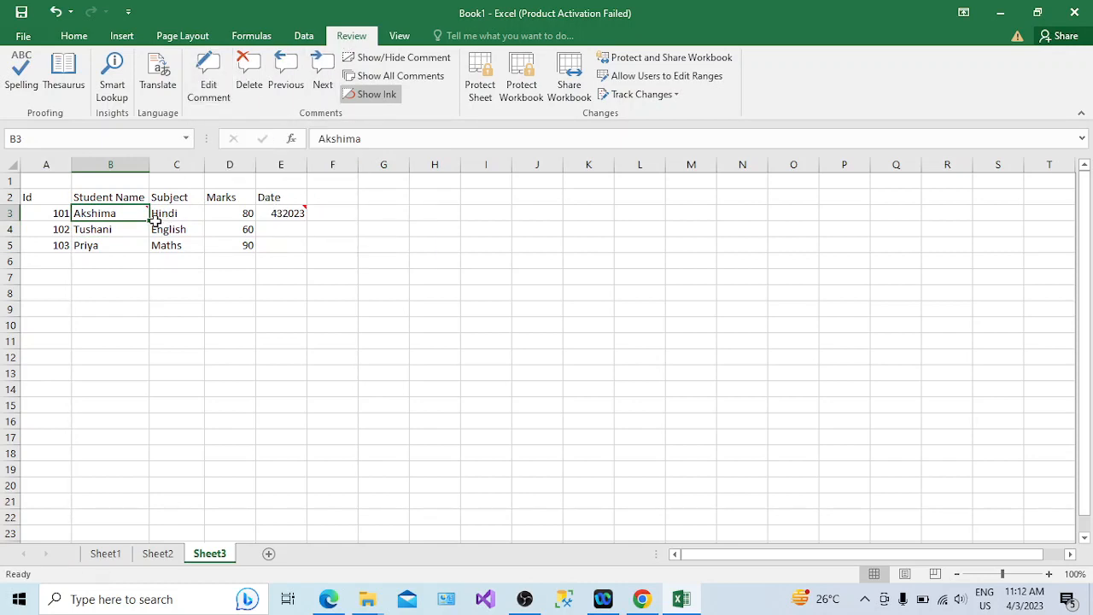
mouse_move(141, 213)
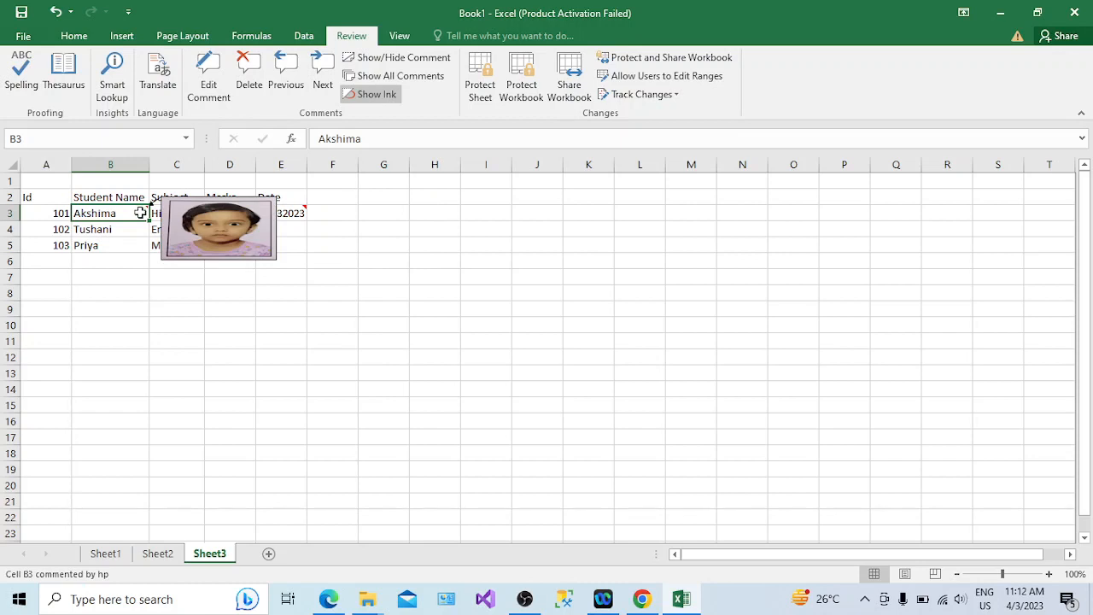
Insert a comment on cell B4 in the Student Name column and clear its default author text.
click(129, 230)
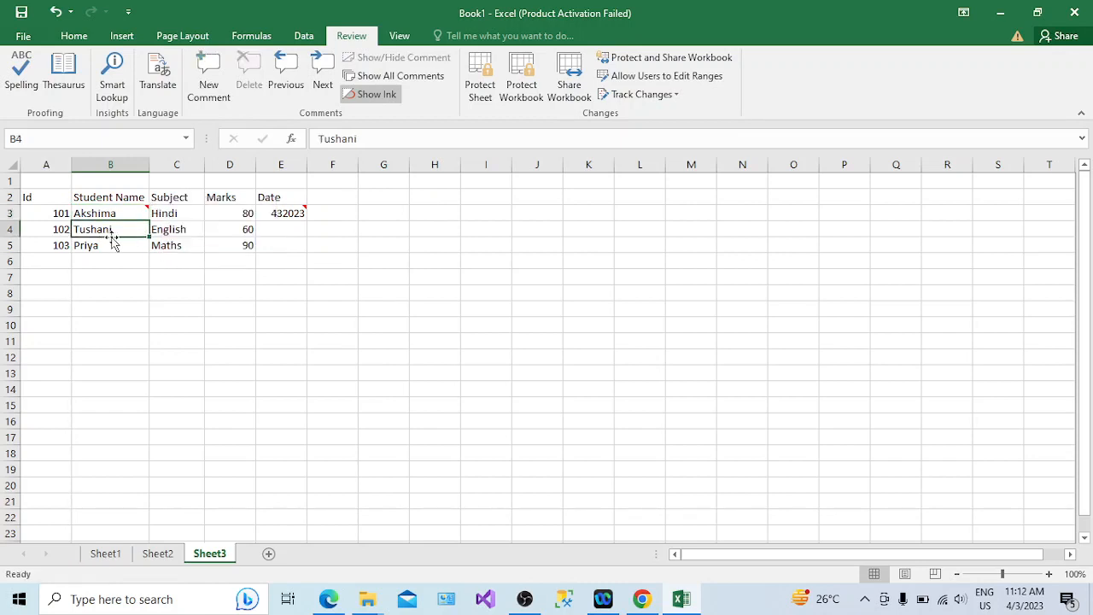
click(207, 92)
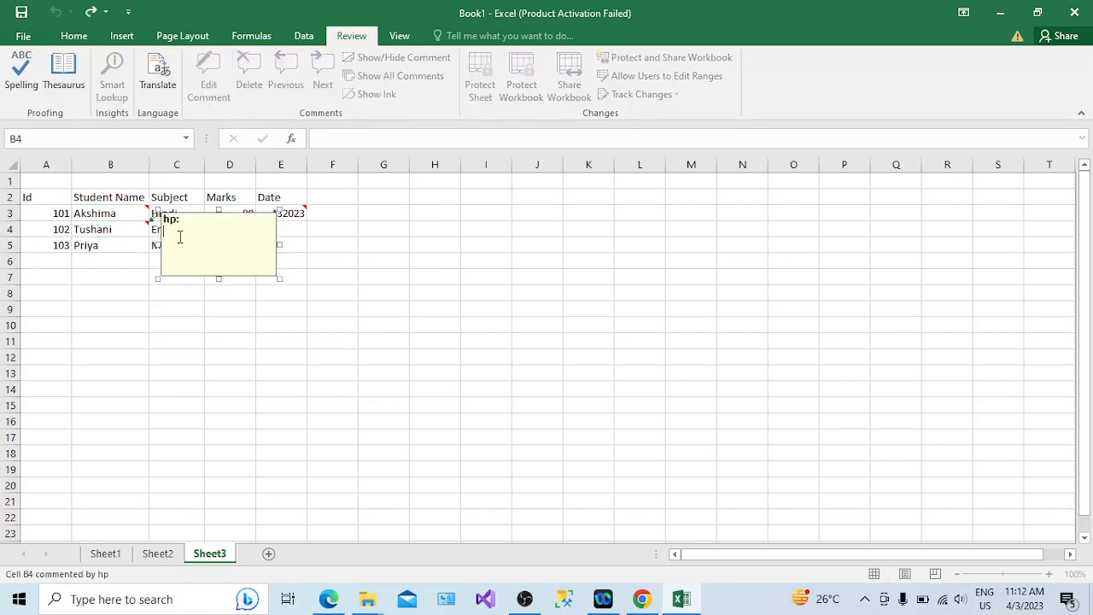
drag(184, 221, 157, 219)
key(BackSpace)
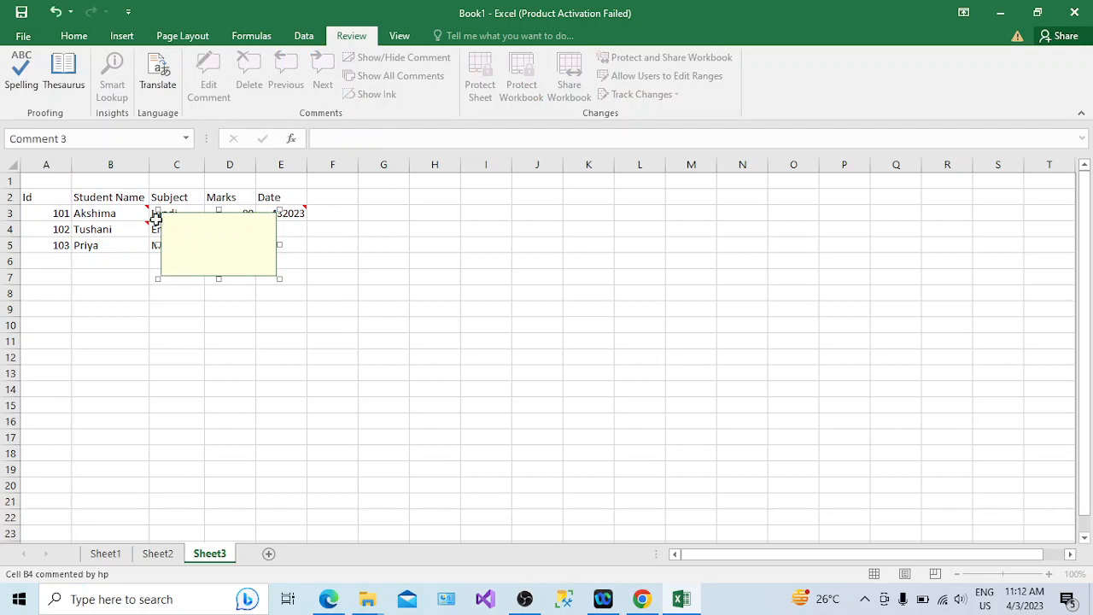
right_click(184, 272)
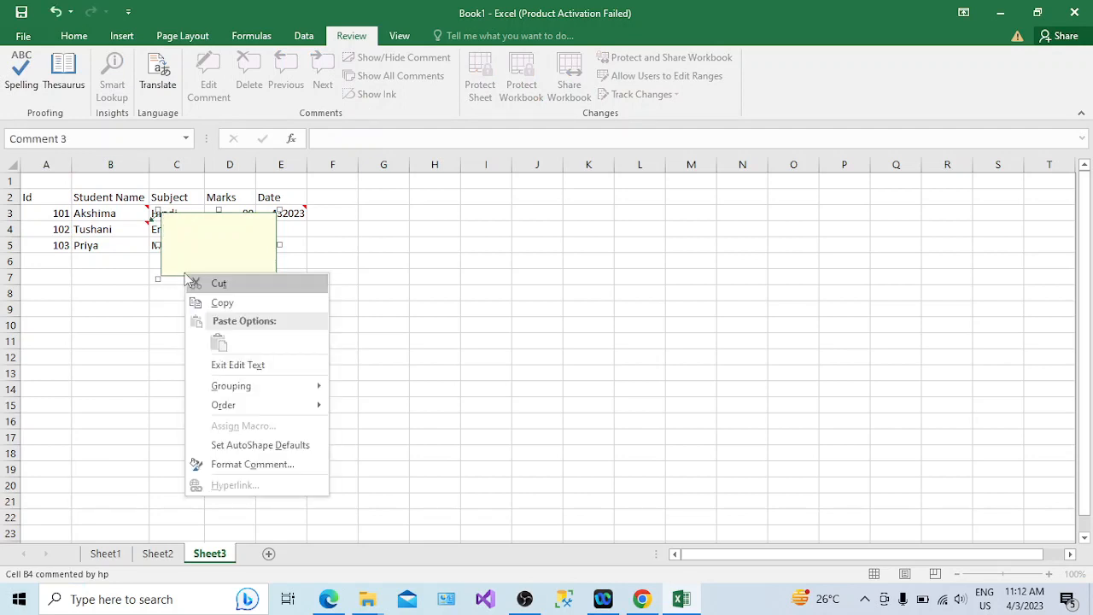
click(247, 465)
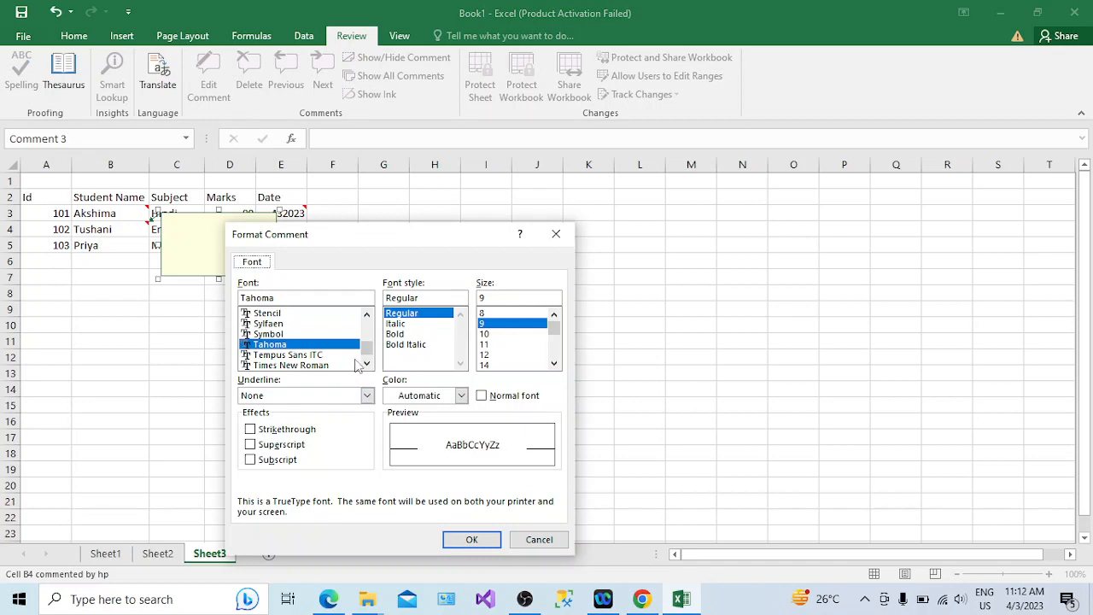
click(557, 350)
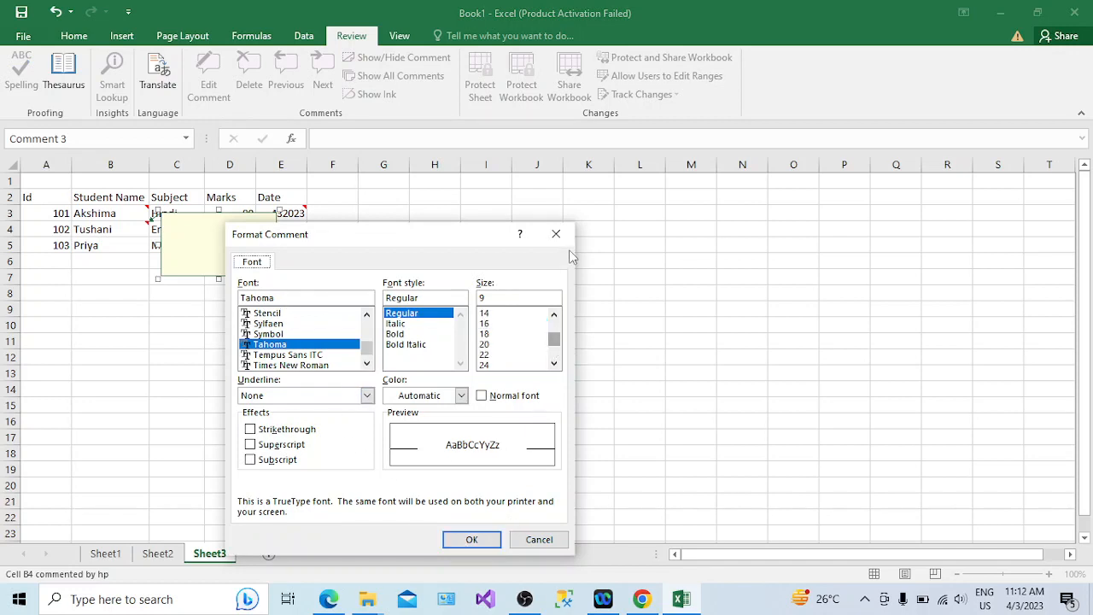
click(471, 538)
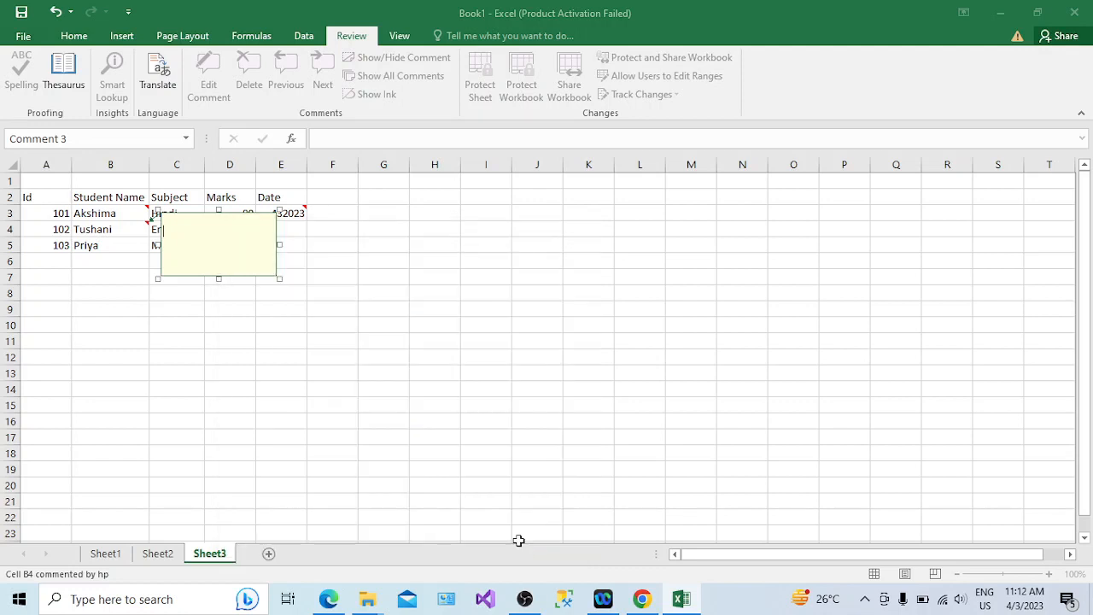
click(157, 274)
click(113, 241)
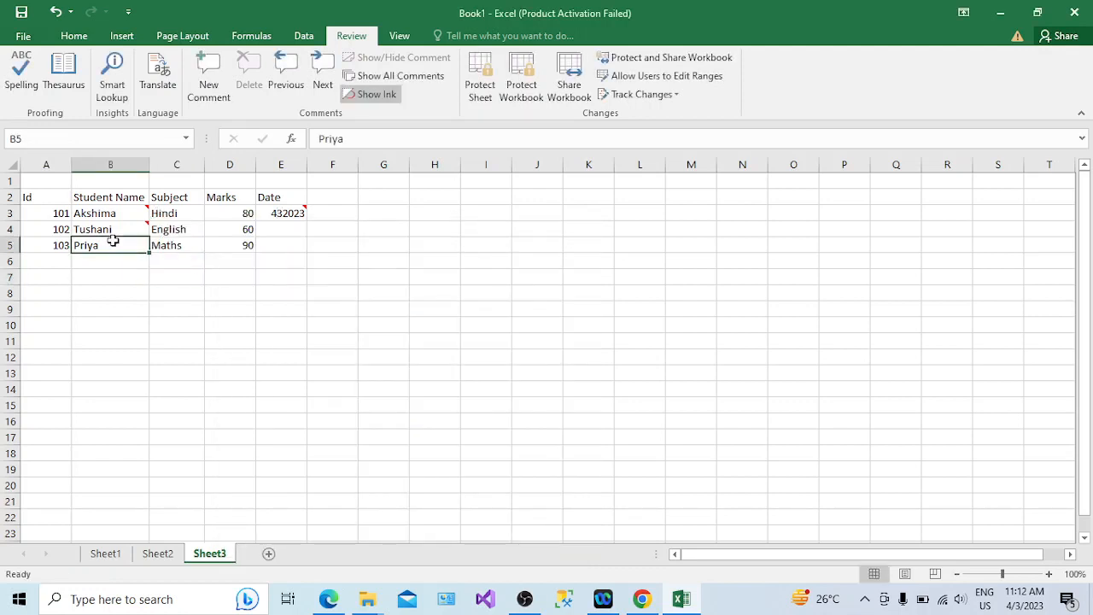
right_click(113, 241)
click(89, 221)
click(137, 230)
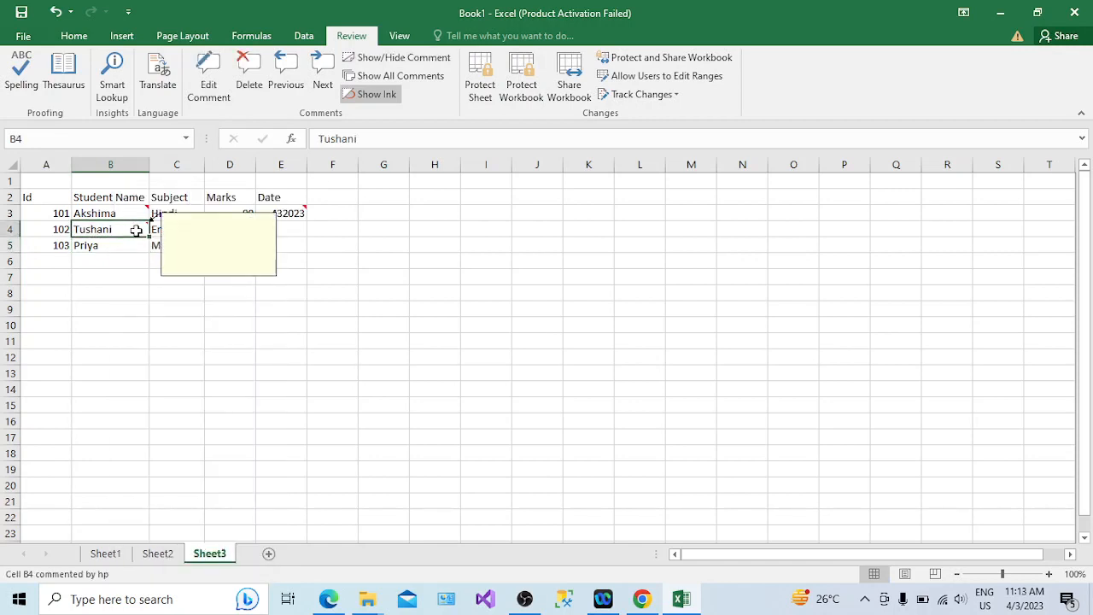
right_click(136, 230)
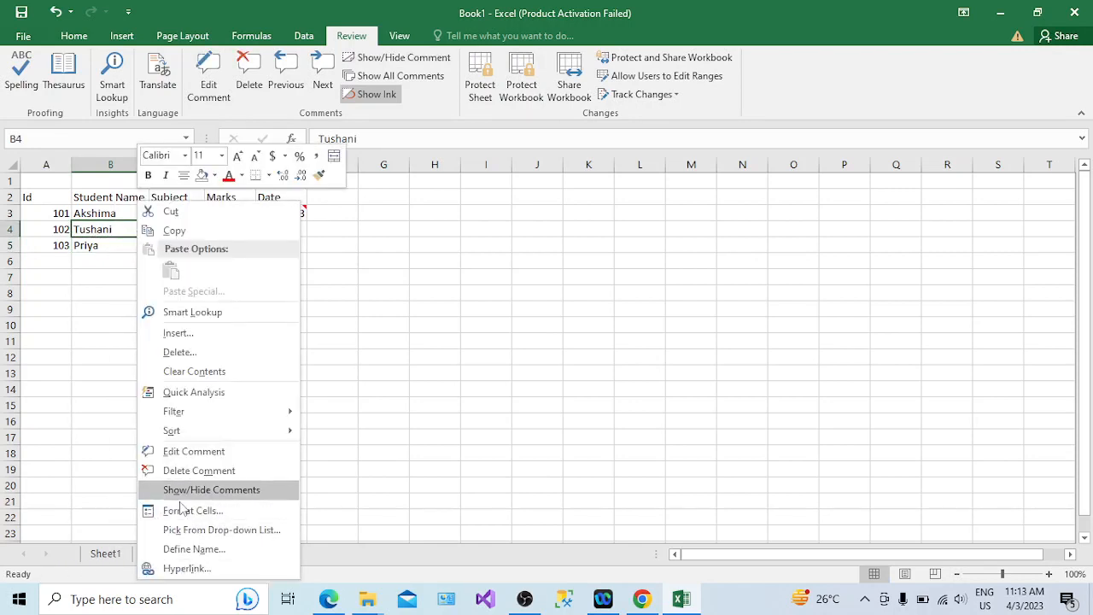
click(124, 223)
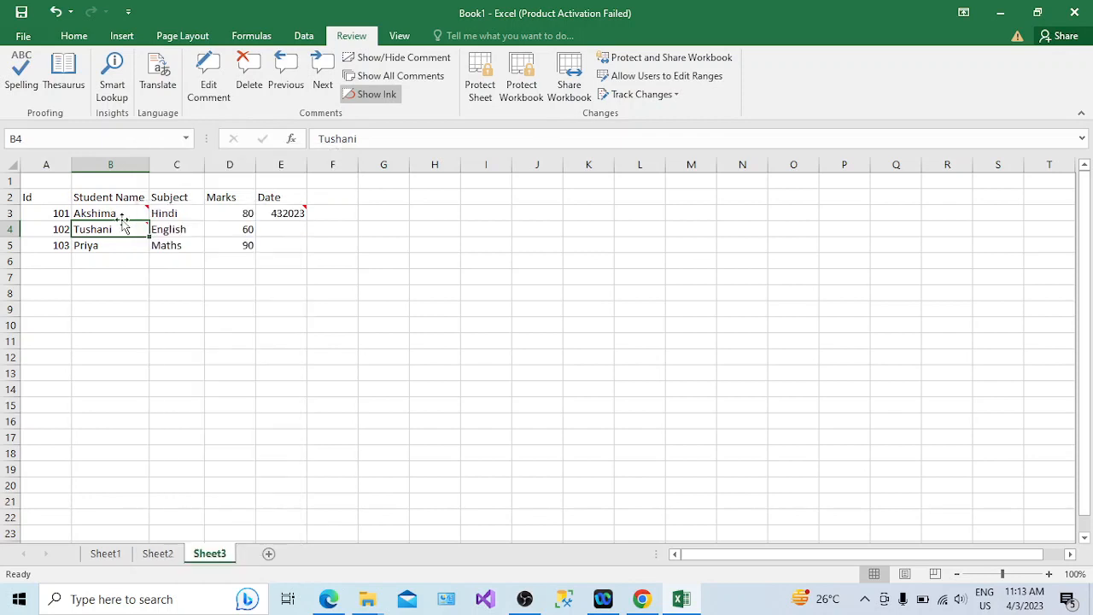
Examine the picture fill effects offered for the background of cell B4's comment, and close the formatting without choosing a picture.
click(205, 91)
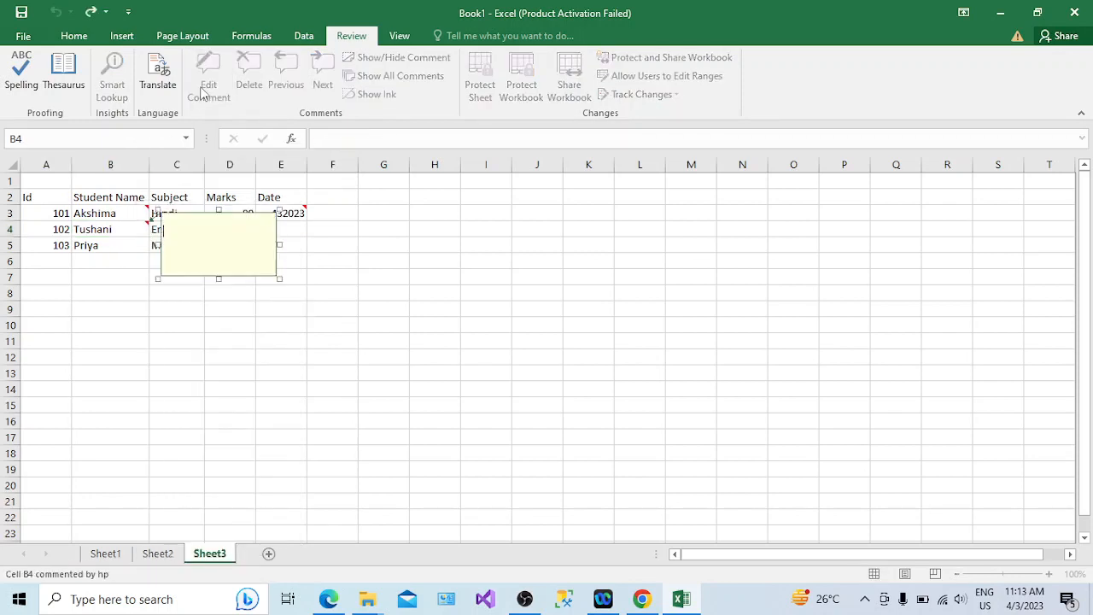
right_click(159, 278)
click(238, 470)
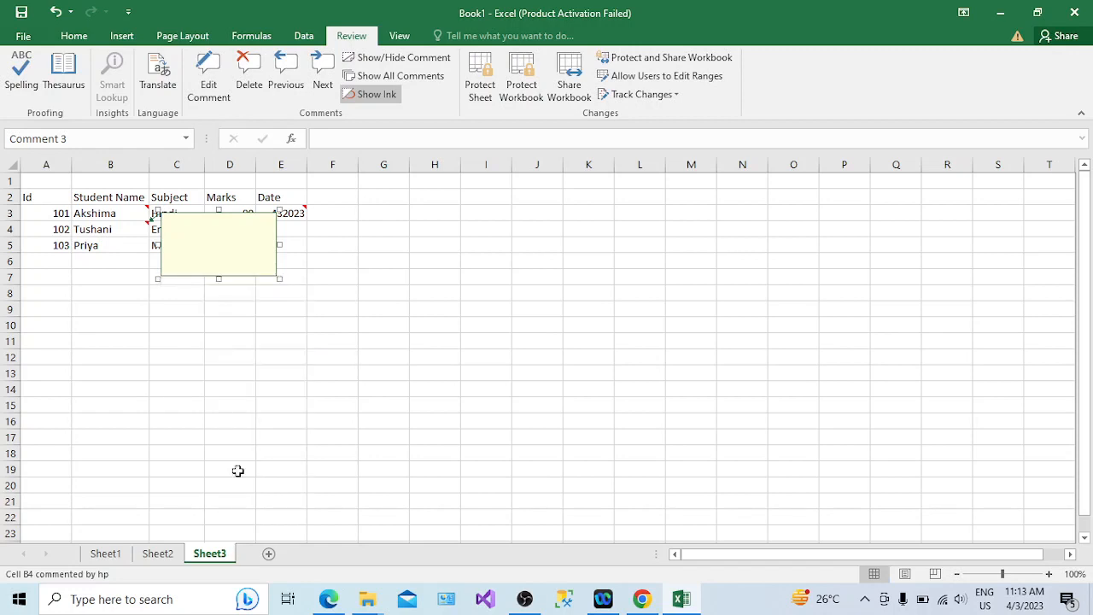
click(430, 271)
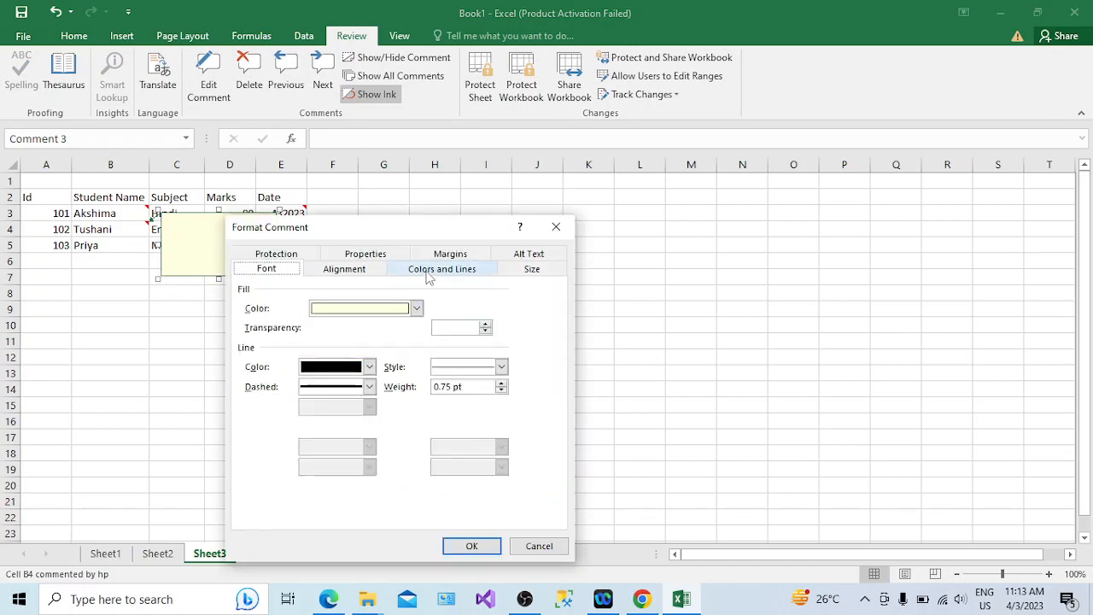
click(418, 308)
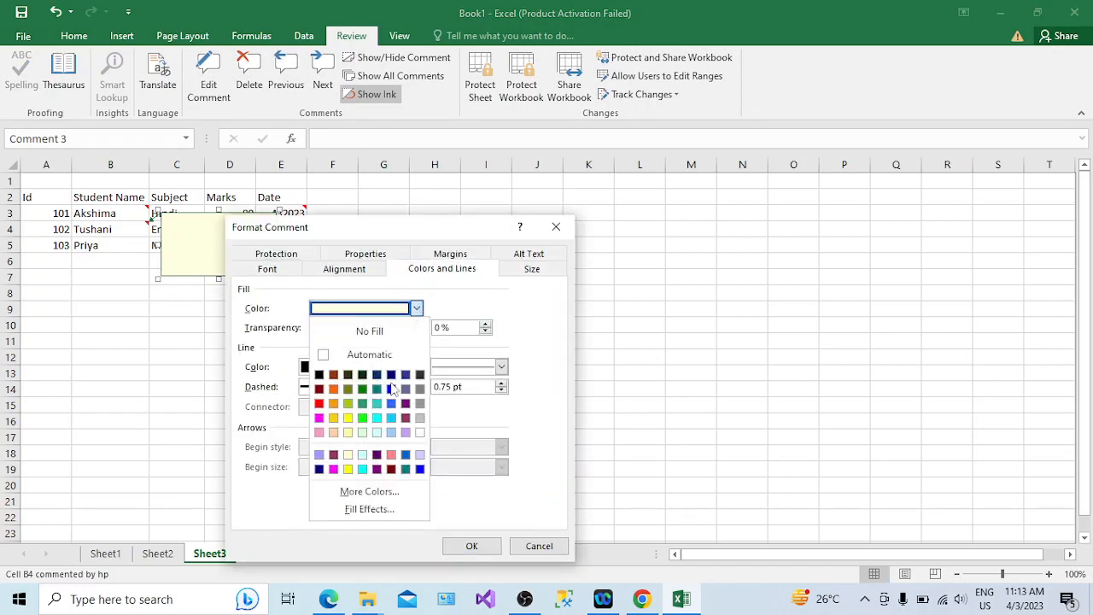
click(363, 509)
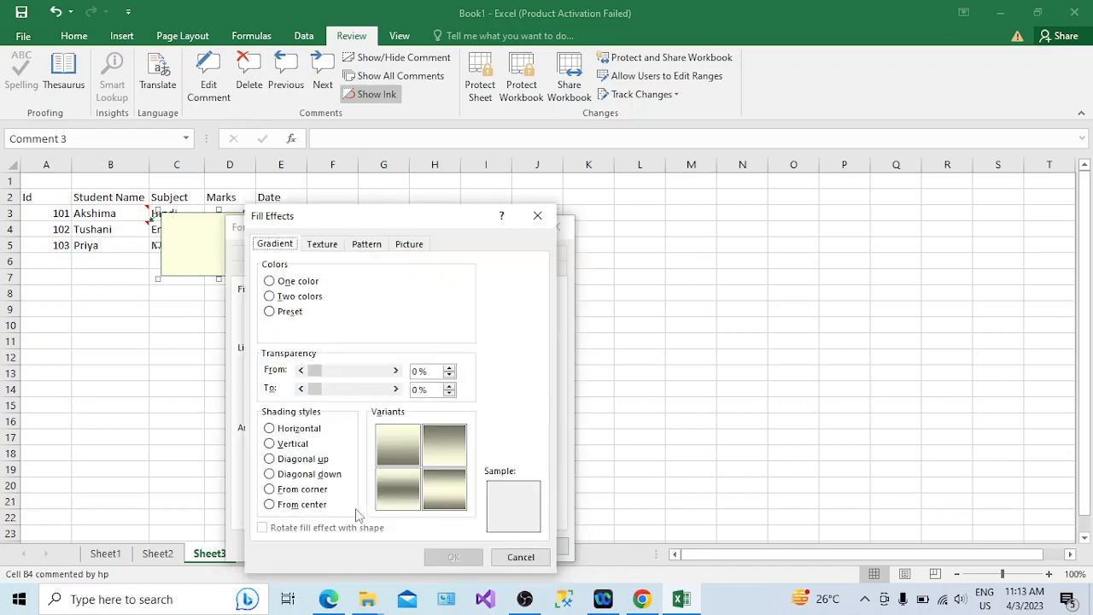
click(408, 244)
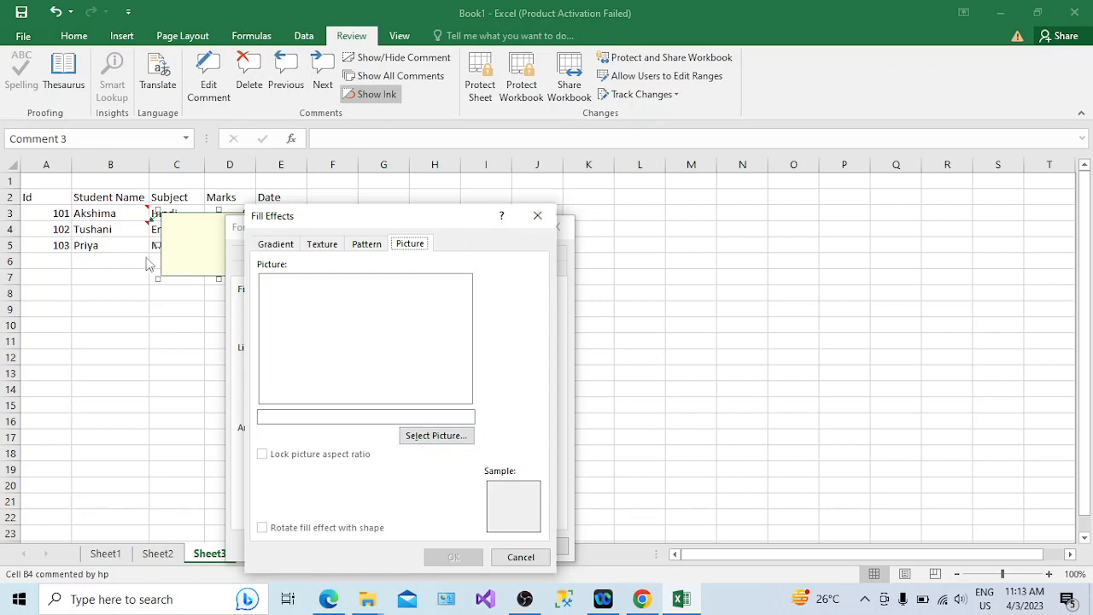
click(537, 215)
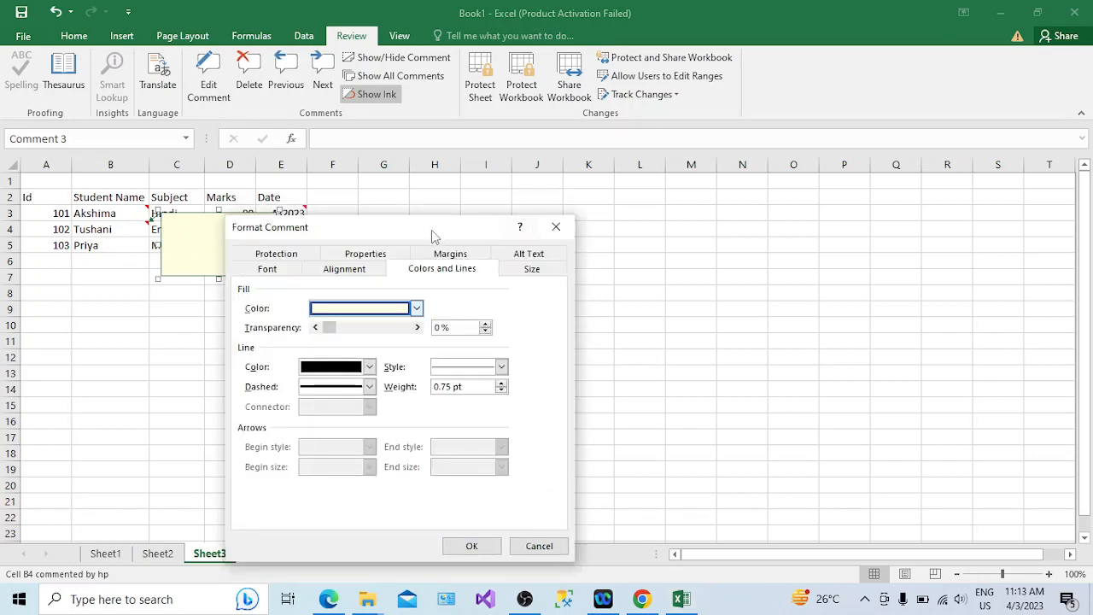
click(556, 226)
Delete the comment from cell B4 in the Student Name column.
click(308, 314)
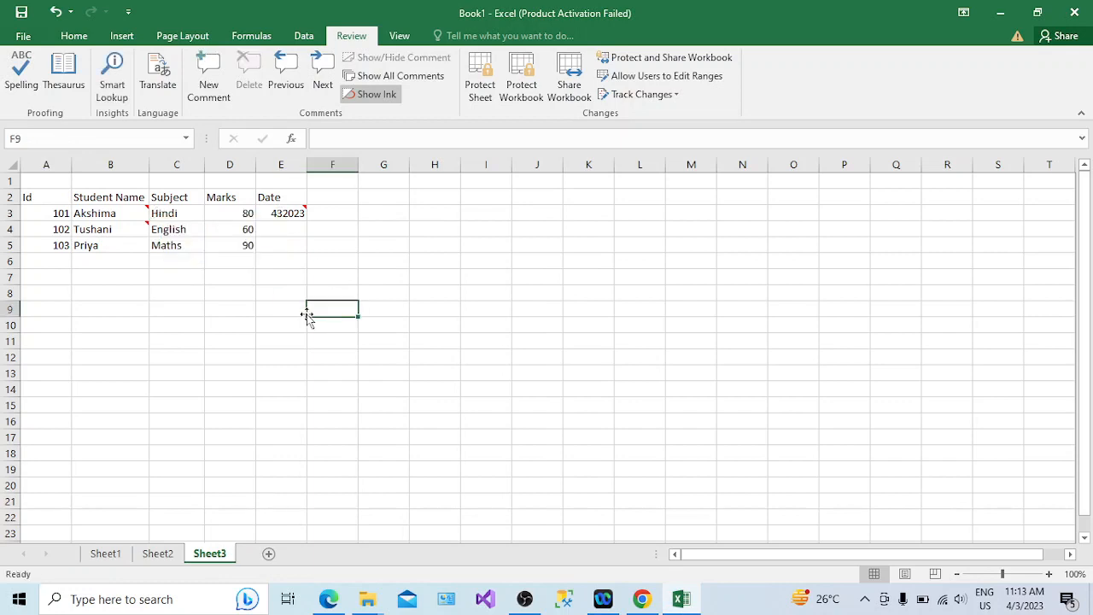
click(139, 227)
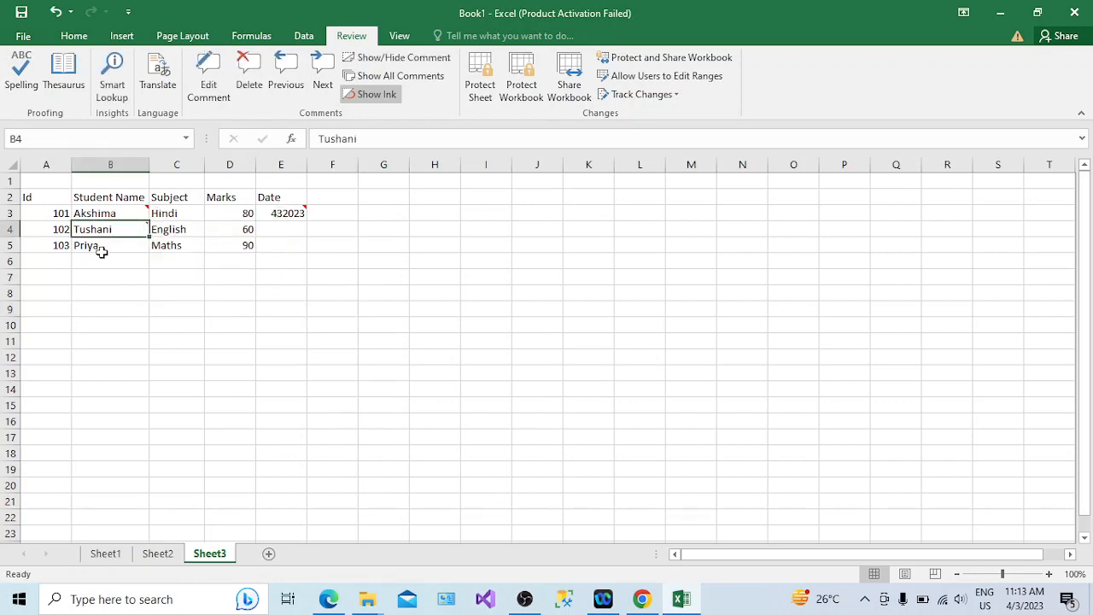
click(247, 78)
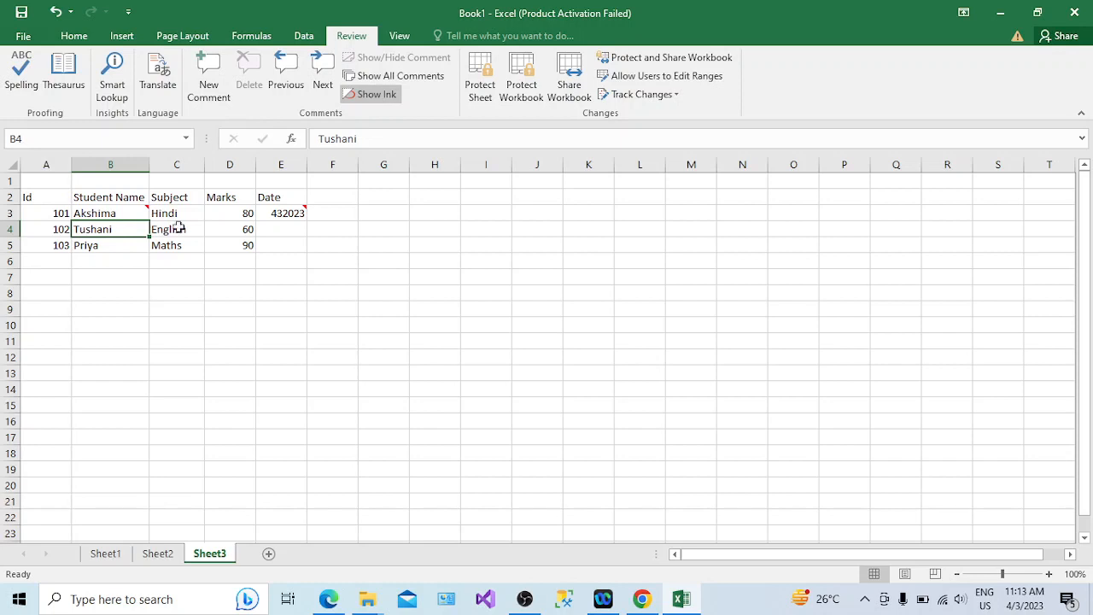
Replace the entry in cell E3 of the Date column with the date 4/3/2023.
click(275, 214)
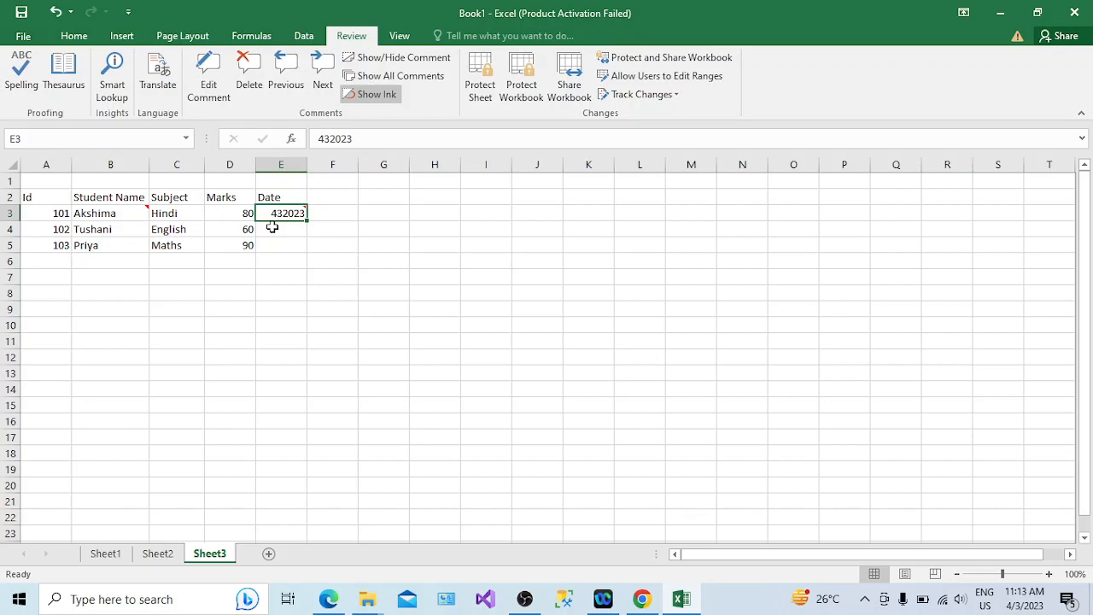
text(4/3/2023)
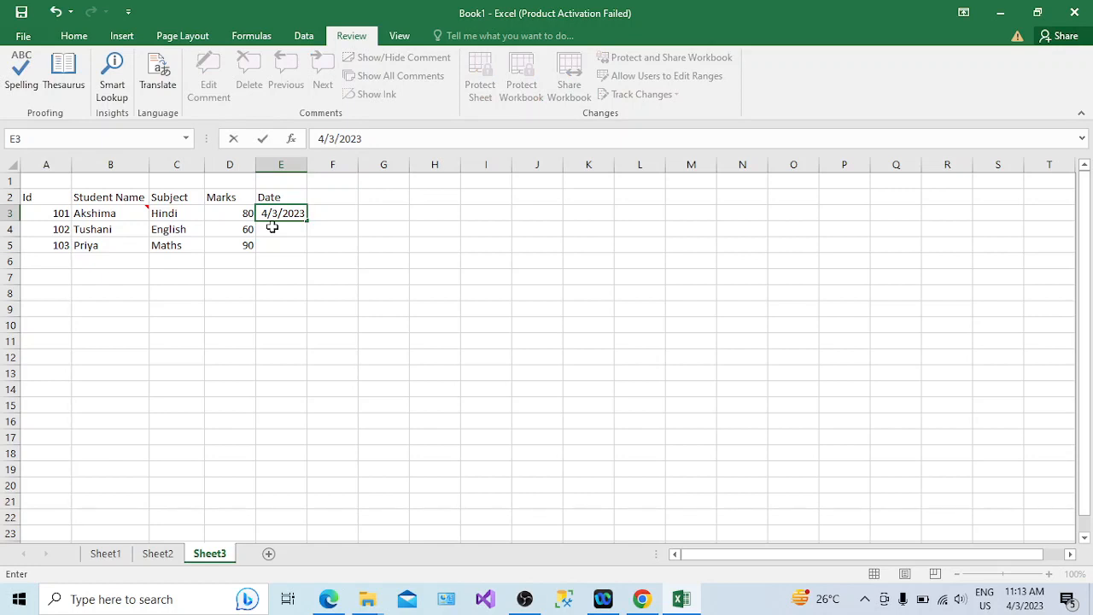
Apply the percentage format to the marks in D3:D5, and replace it with the dollar currency format with two decimals.
drag(226, 214, 230, 246)
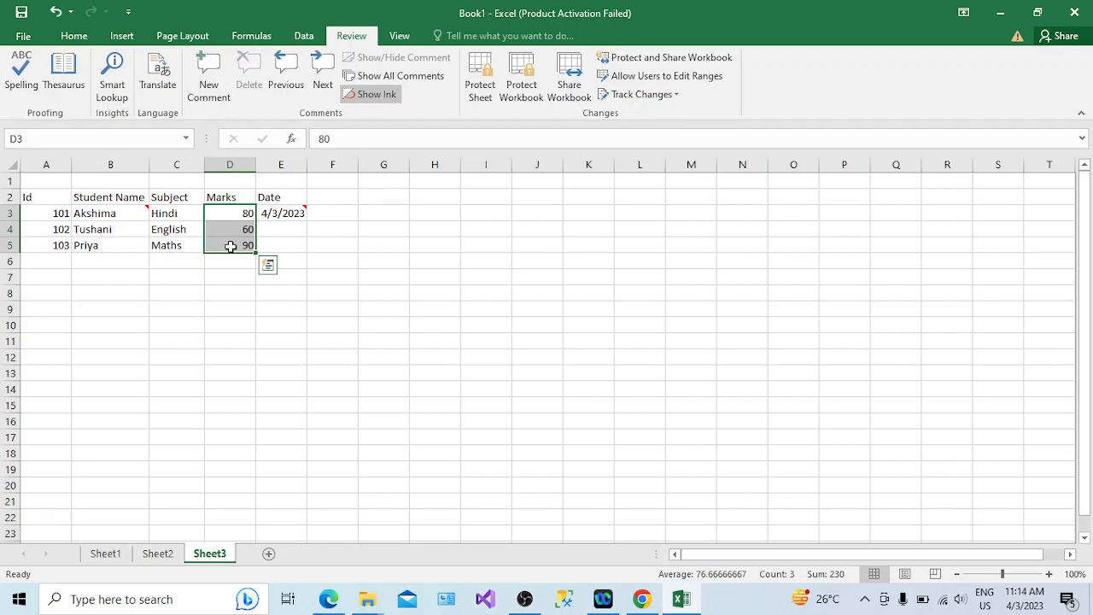
key(ctrl+shift+5)
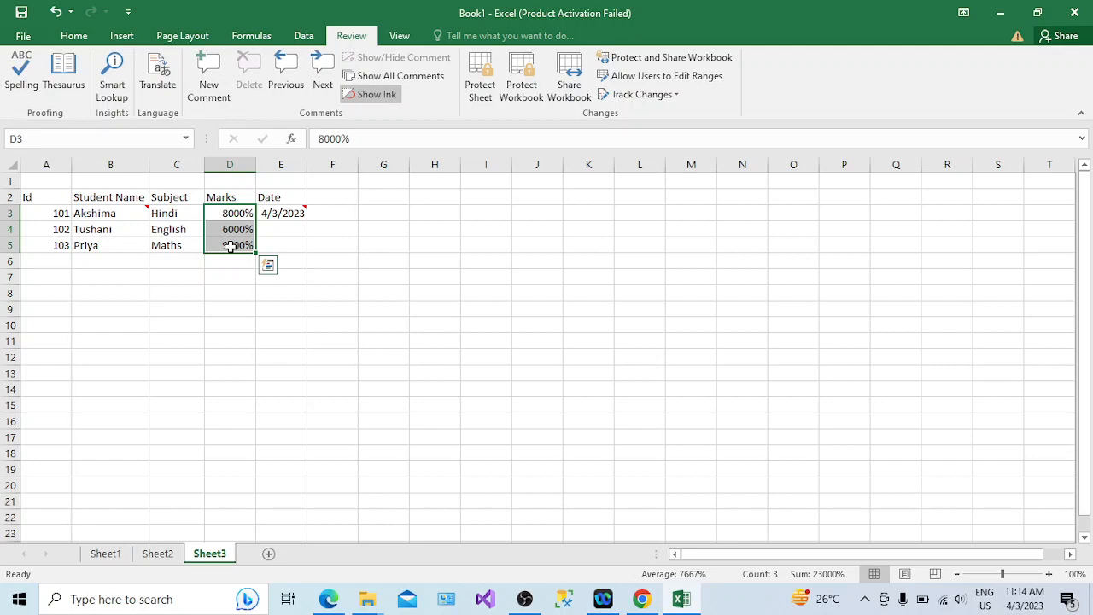
key(ctrl+shift+4)
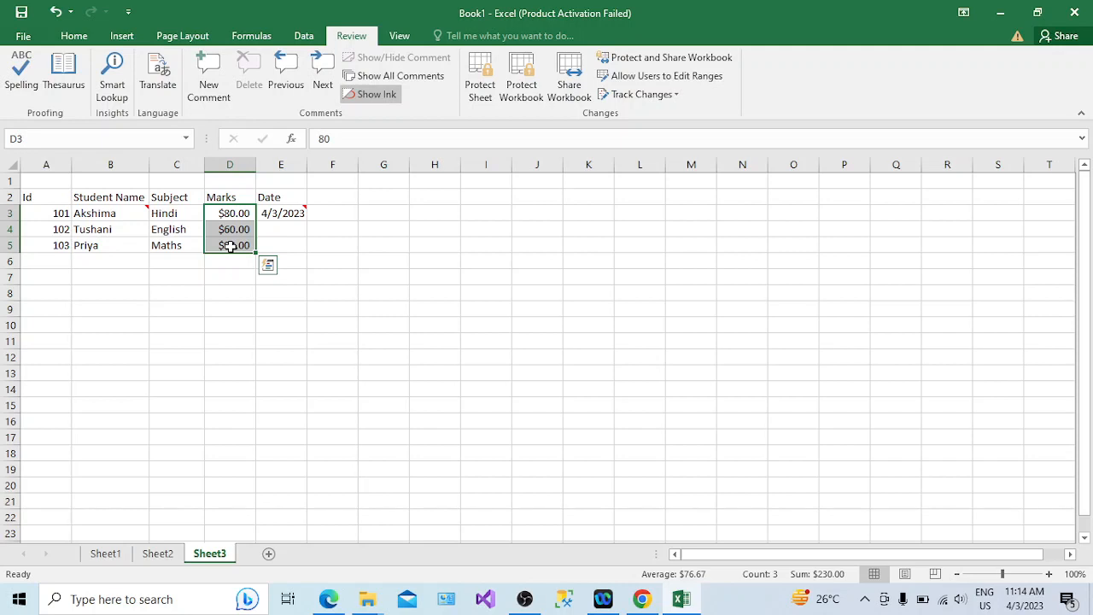
Examine the general, number, currency and time formats offered for cell E3, and the date types 3/14/12, 03/14/12 and 14-Mar-12.
click(294, 214)
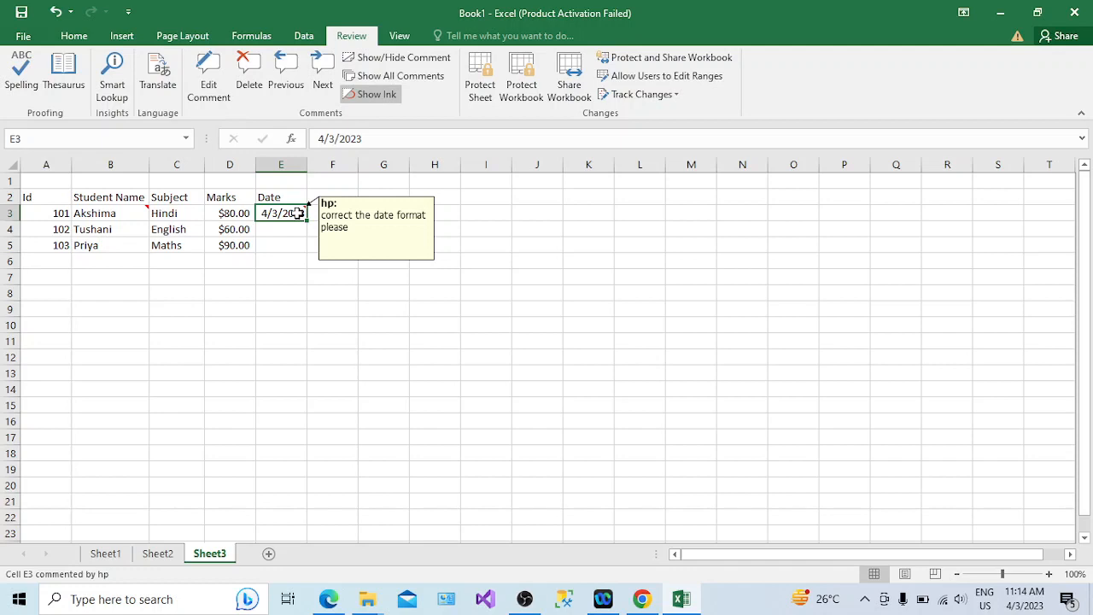
right_click(299, 215)
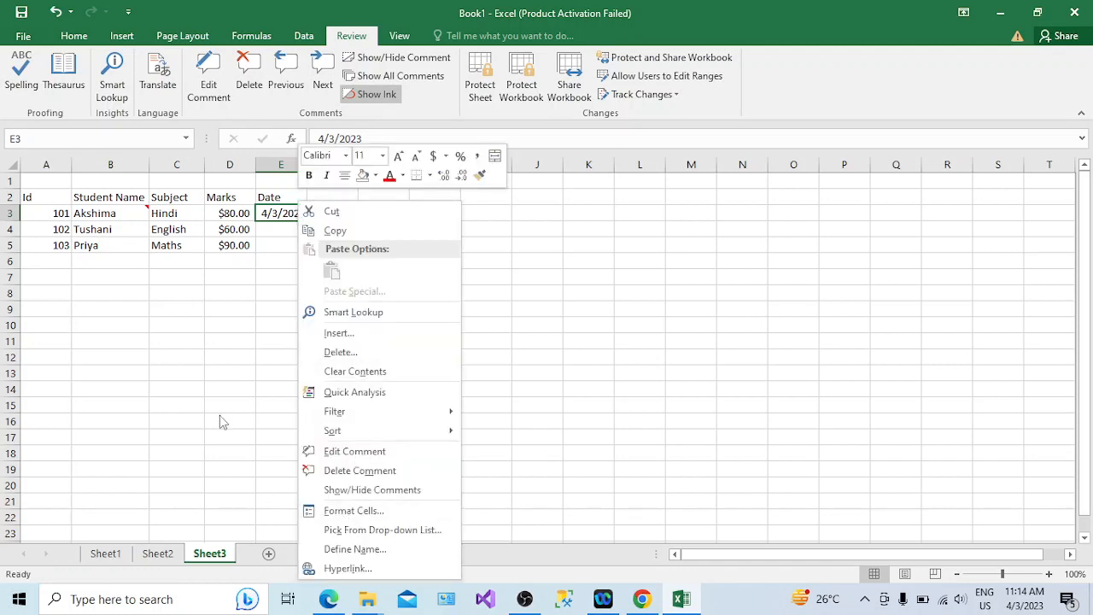
click(346, 513)
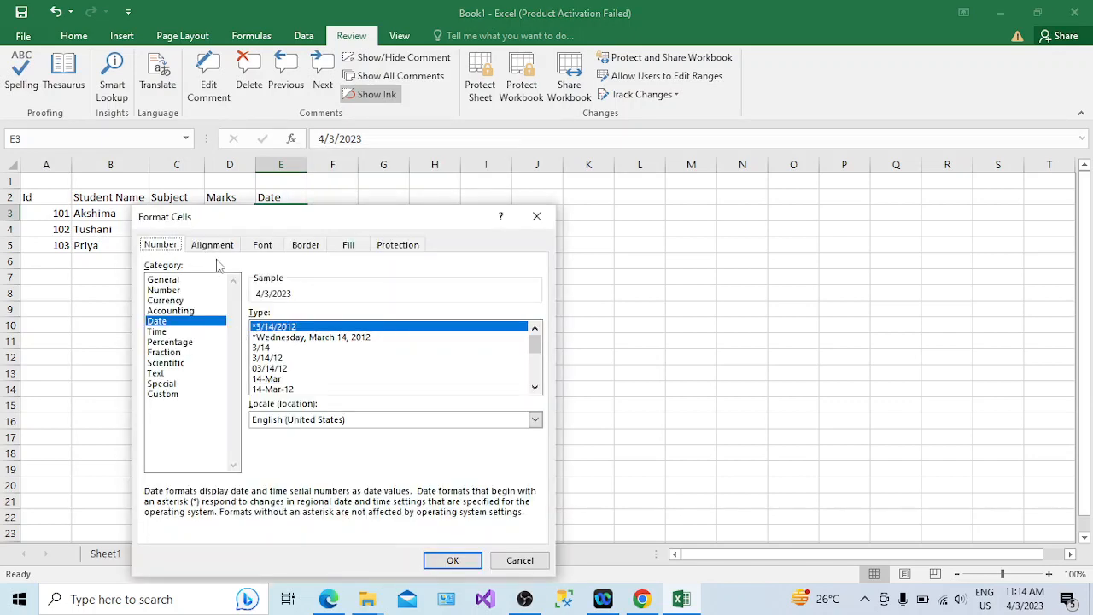
click(181, 280)
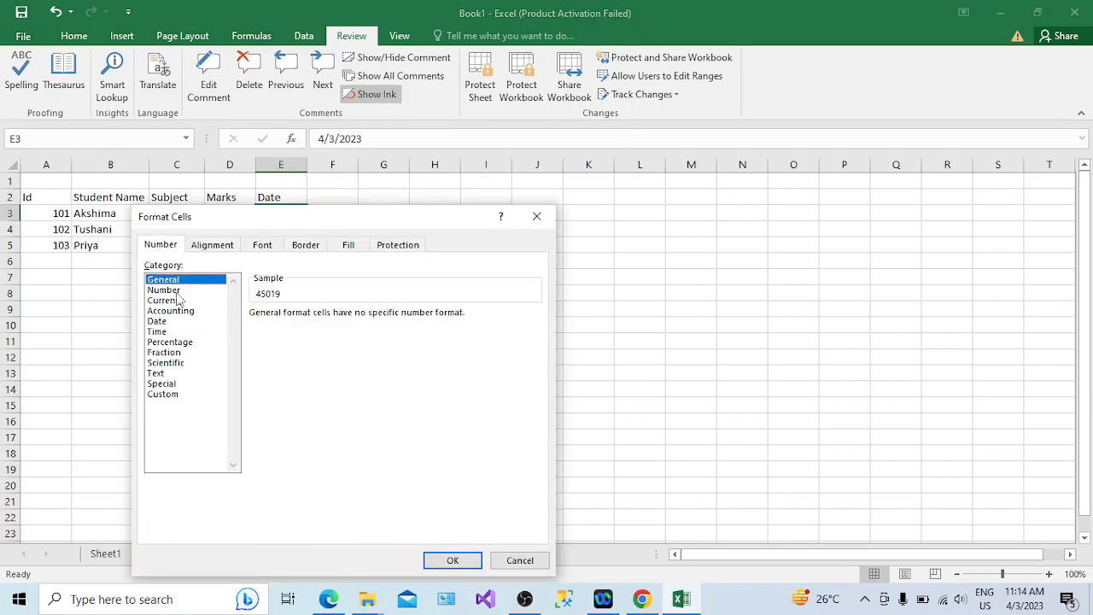
click(178, 290)
click(171, 301)
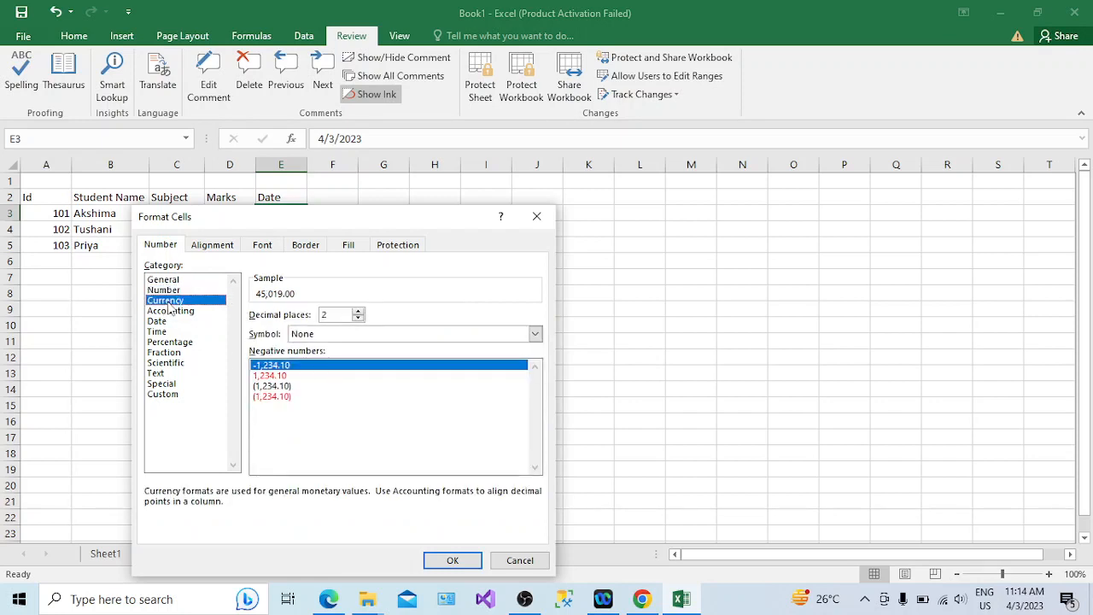
click(167, 332)
click(163, 321)
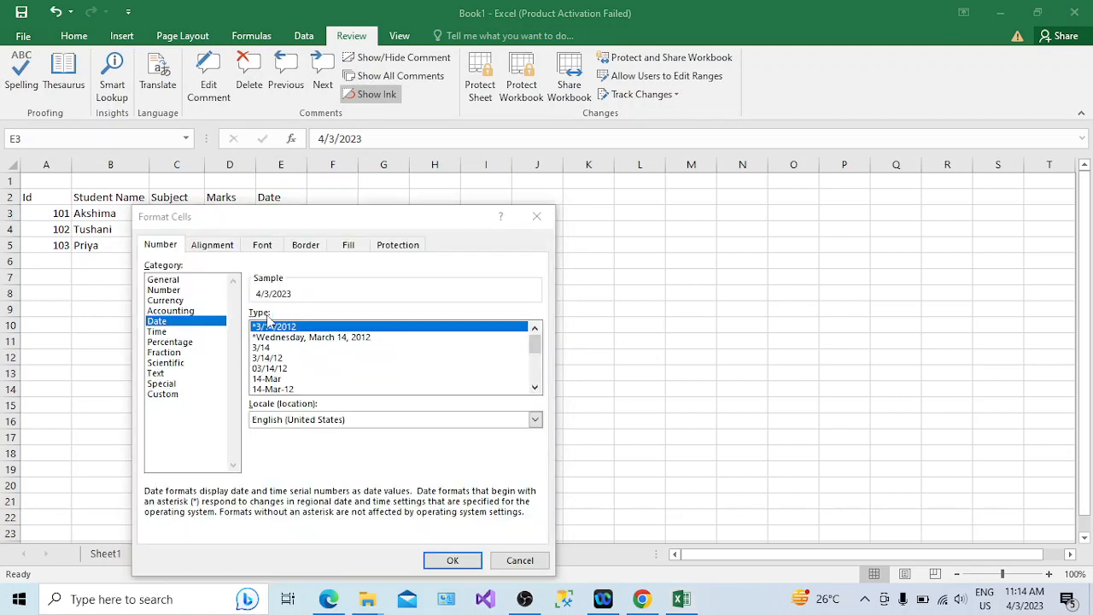
click(278, 359)
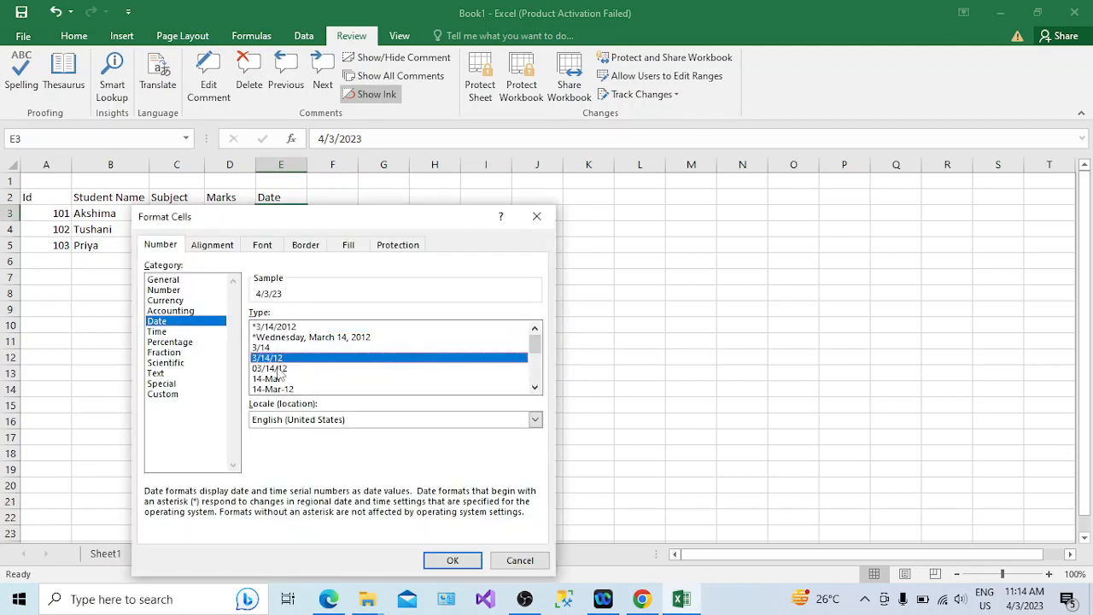
click(278, 368)
click(284, 389)
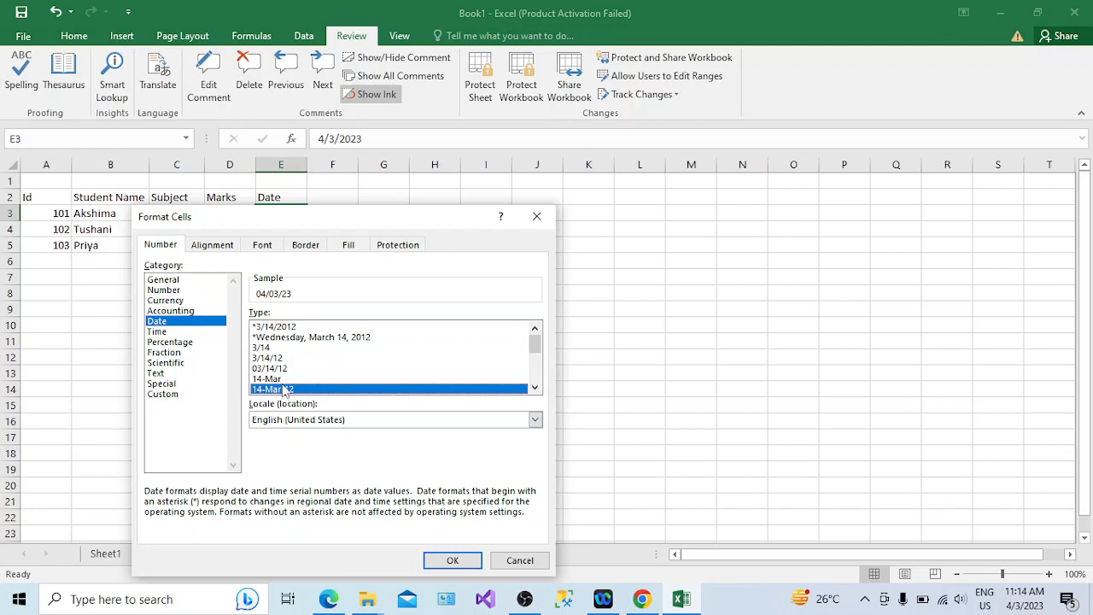
Examine the percentage, fraction, scientific, text and custom formats offered for cell E3, and close the cell formatting without applying any.
click(157, 332)
click(169, 343)
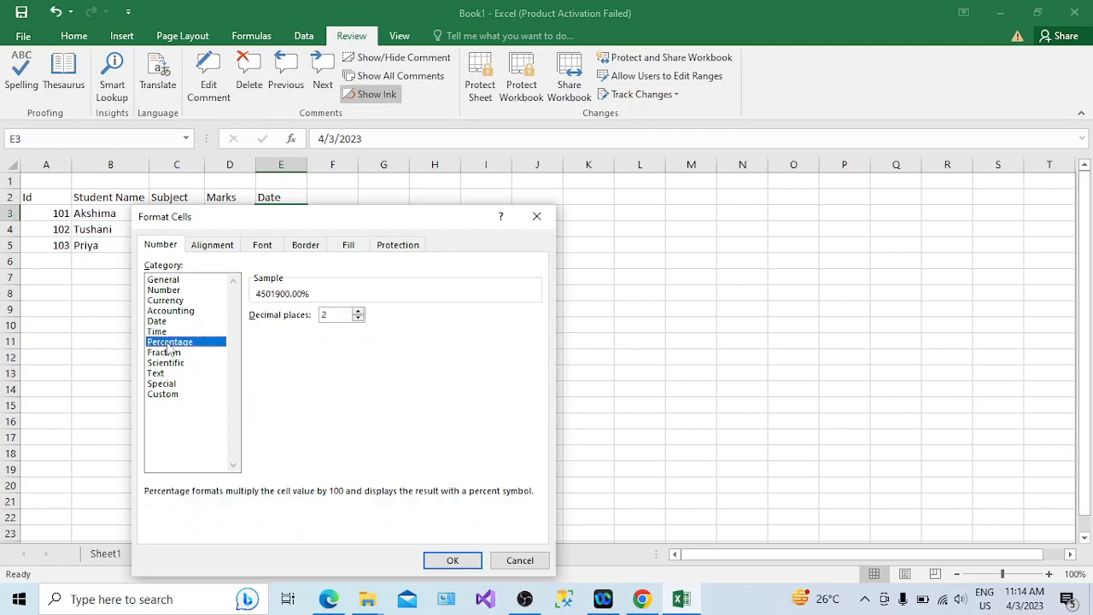
click(167, 353)
click(169, 362)
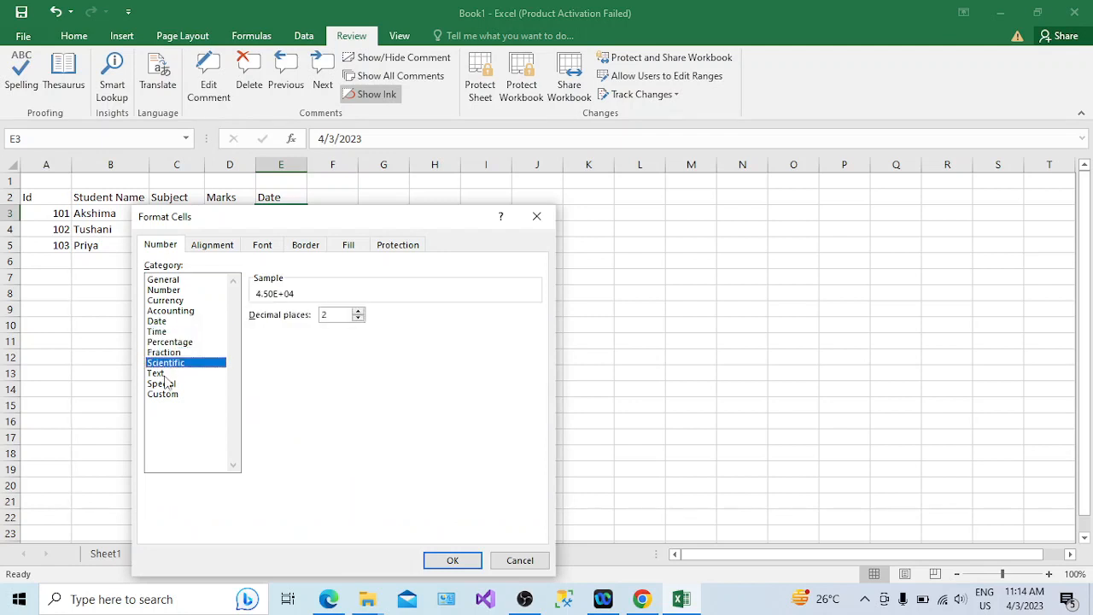
click(163, 374)
click(167, 393)
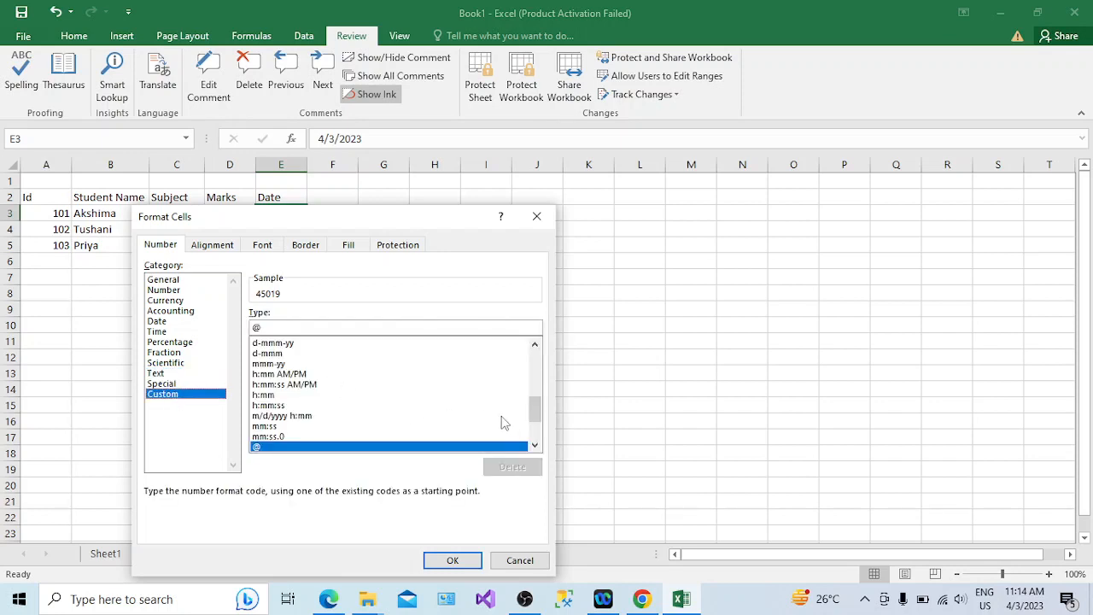
mouse_move(533, 408)
mouse_down()
mouse_move(538, 435)
mouse_move(537, 418)
mouse_up()
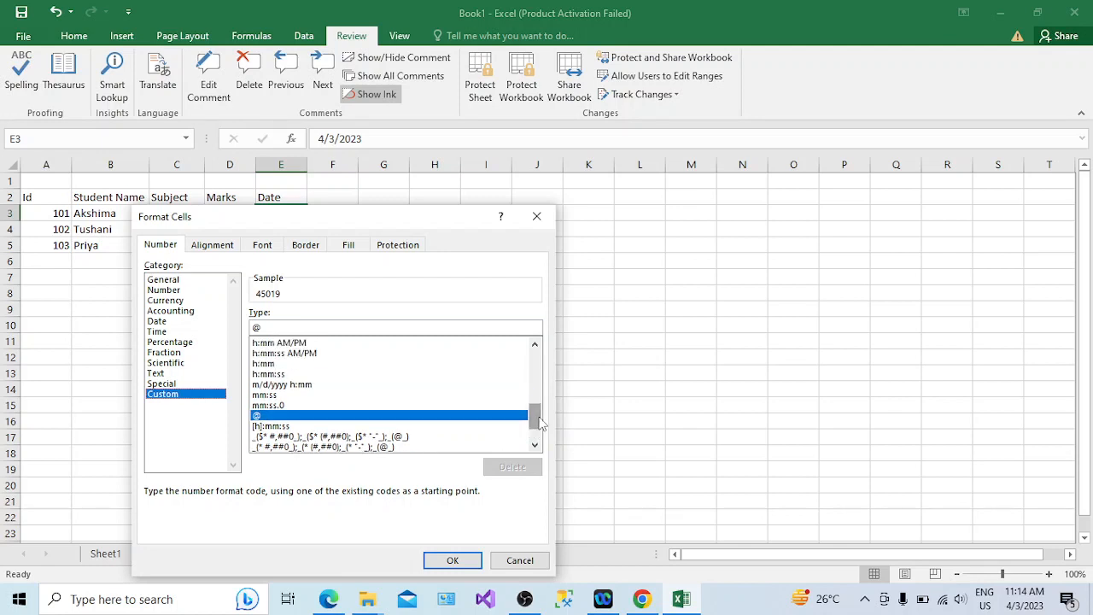
click(529, 221)
click(287, 232)
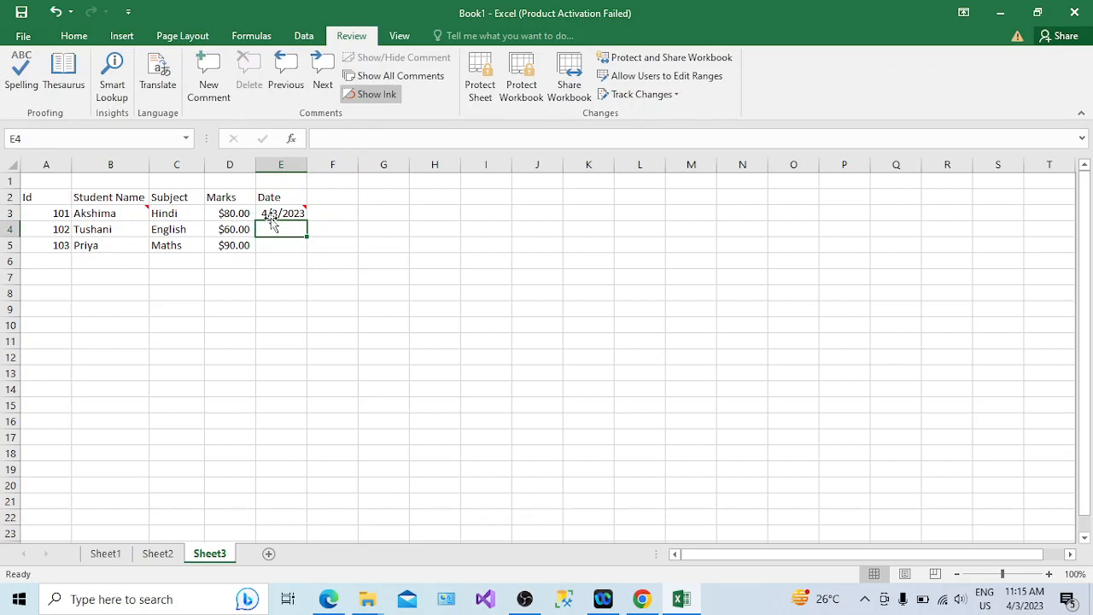
click(269, 213)
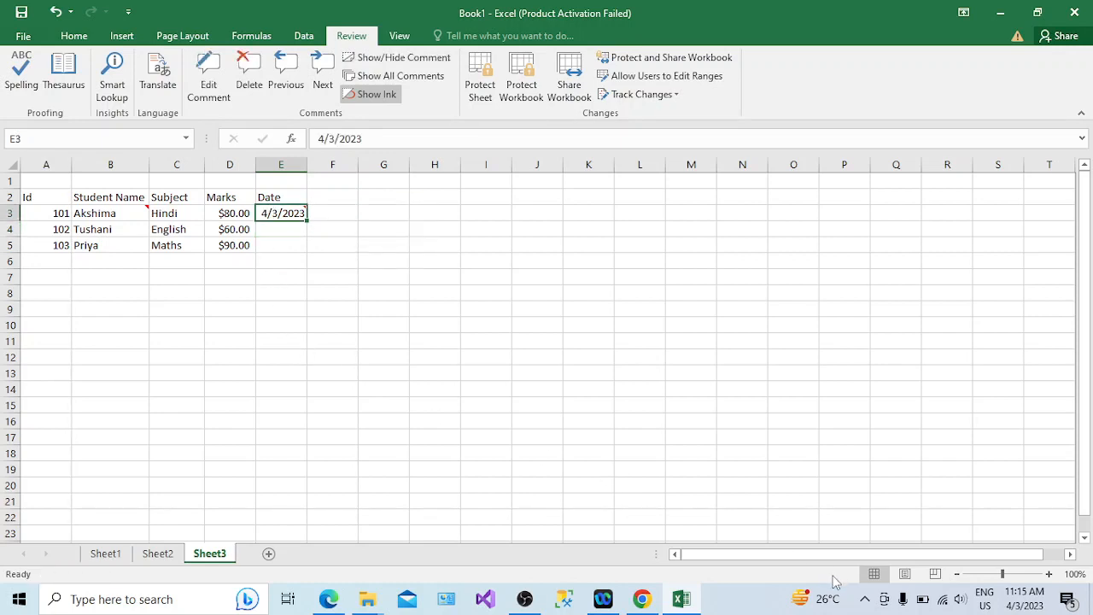
click(865, 605)
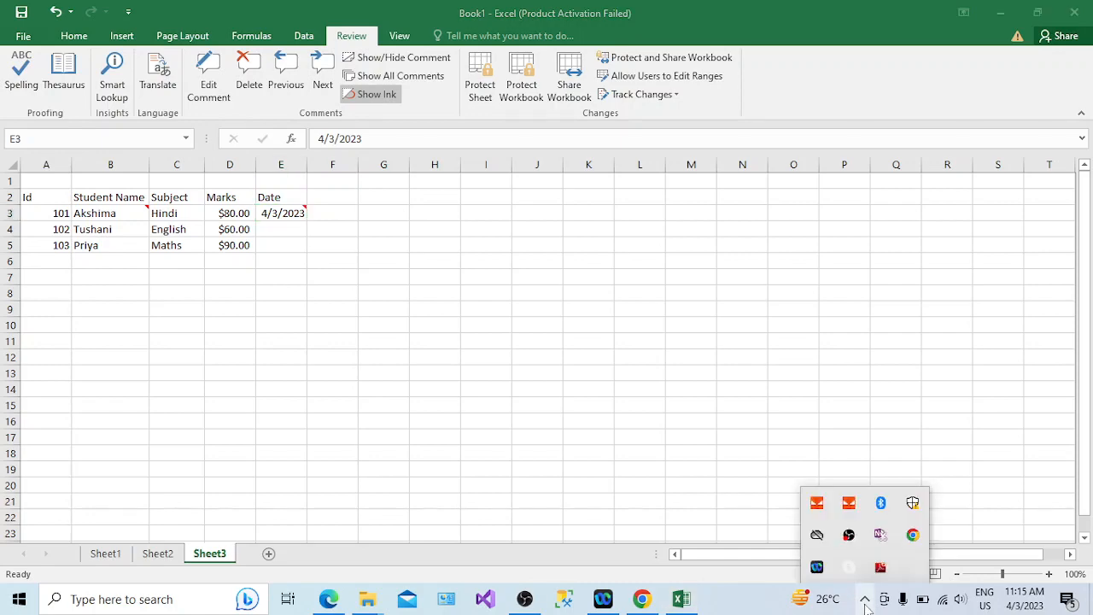